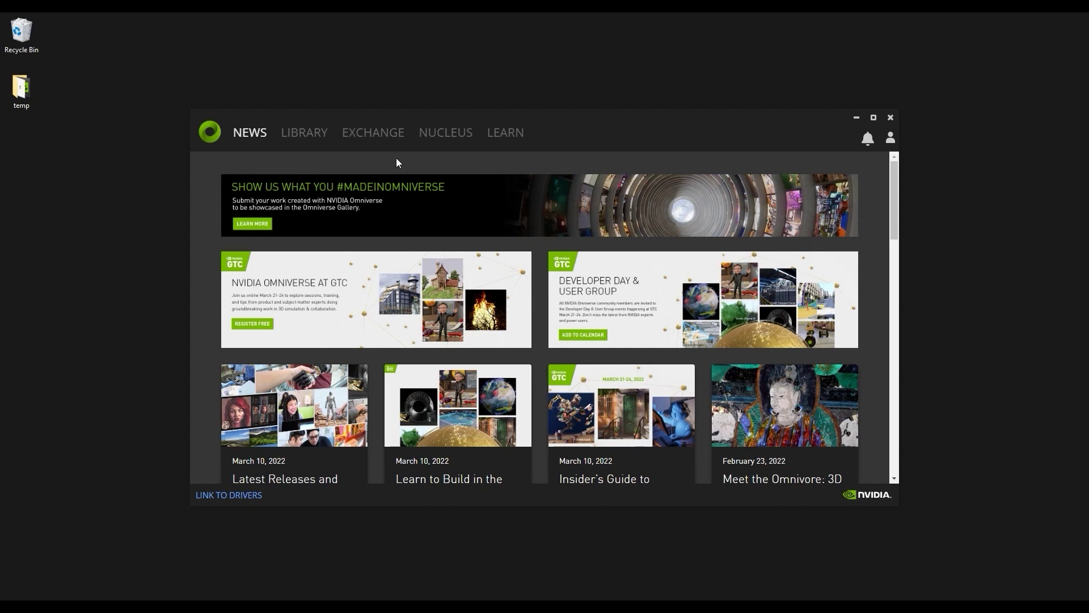
Browse the available apps and connectors in the Omniverse Launcher's Exchange.
{"action": "left_click", "coordinate": [396, 141]}
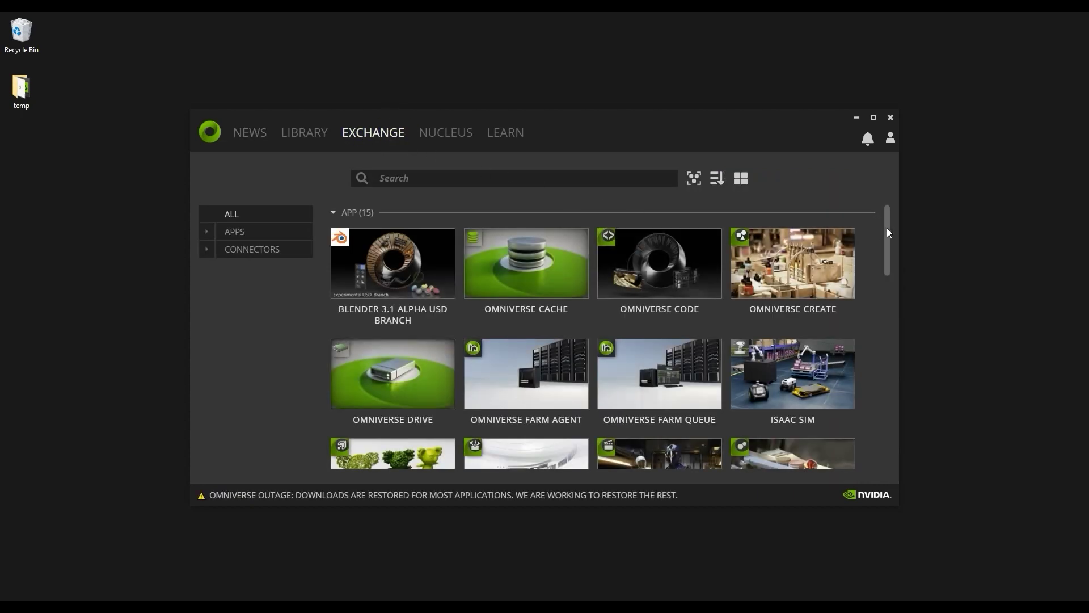
{"action": "left_click_drag", "start_coordinate": [887, 227], "coordinate": [897, 286]}
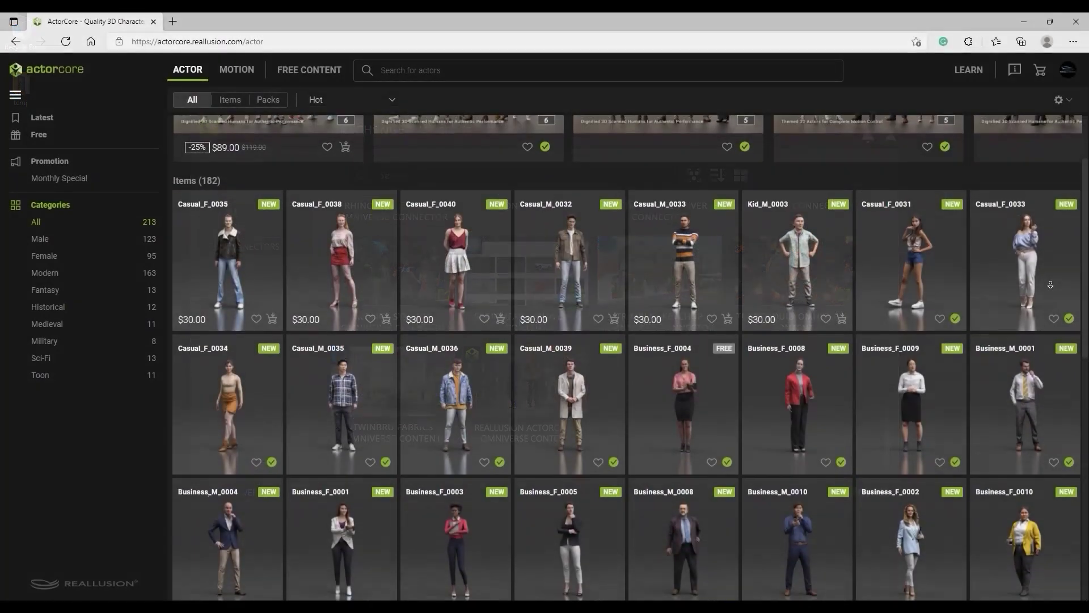
Switch to the ActorCore website, browse its actors and preview the Casual_M_0036 character.
{"action": "scroll", "coordinate": [1050, 283], "scroll_direction": "down", "scroll_amount": 3}
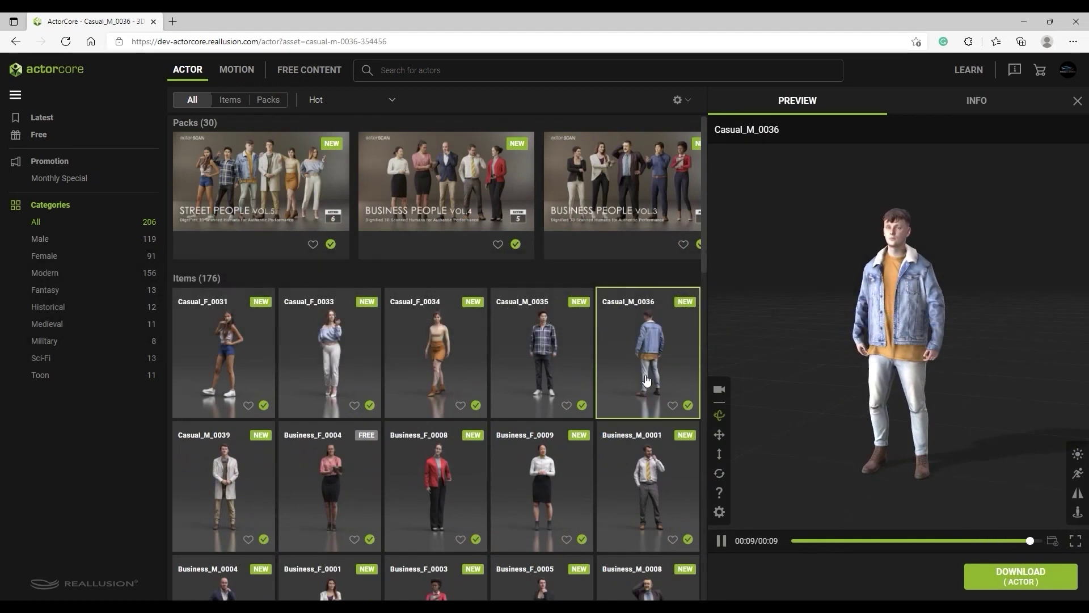
{"action": "mouse_move", "coordinate": [972, 487]}
{"action": "left_mouse_down"}
{"action": "mouse_move", "coordinate": [910, 486]}
{"action": "mouse_move", "coordinate": [997, 489]}
{"action": "mouse_move", "coordinate": [970, 484]}
{"action": "left_mouse_up"}
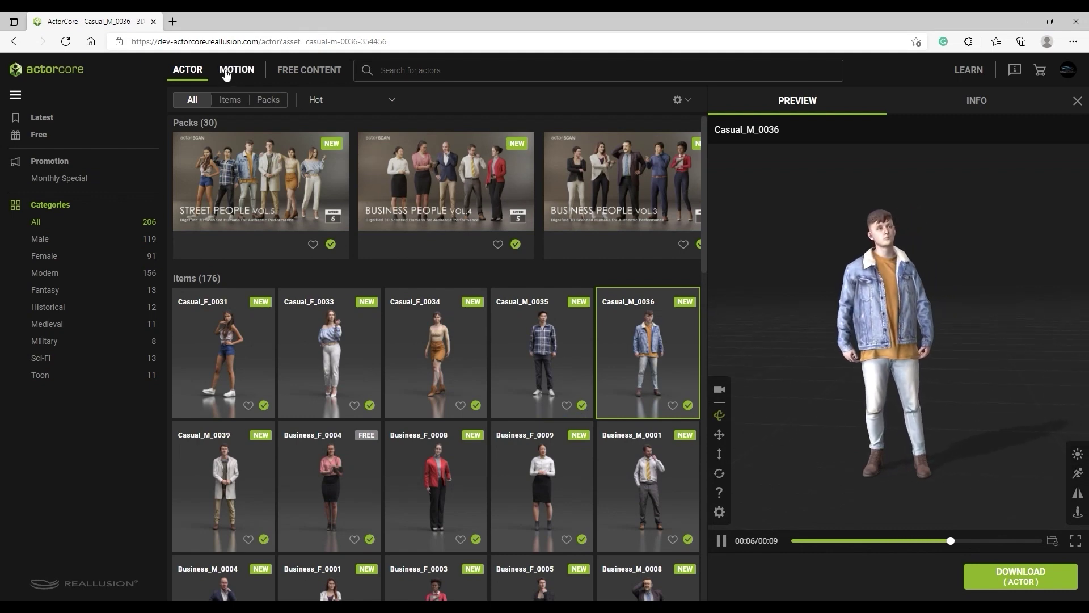
Search the ActorCore motions for "talking" and preview the Waiting - Talk motion on the denim-jacket actor.
{"action": "left_click", "coordinate": [256, 81]}
{"action": "left_click", "coordinate": [505, 76]}
{"action": "type", "text": "talking"}
{"action": "key", "text": "Return"}
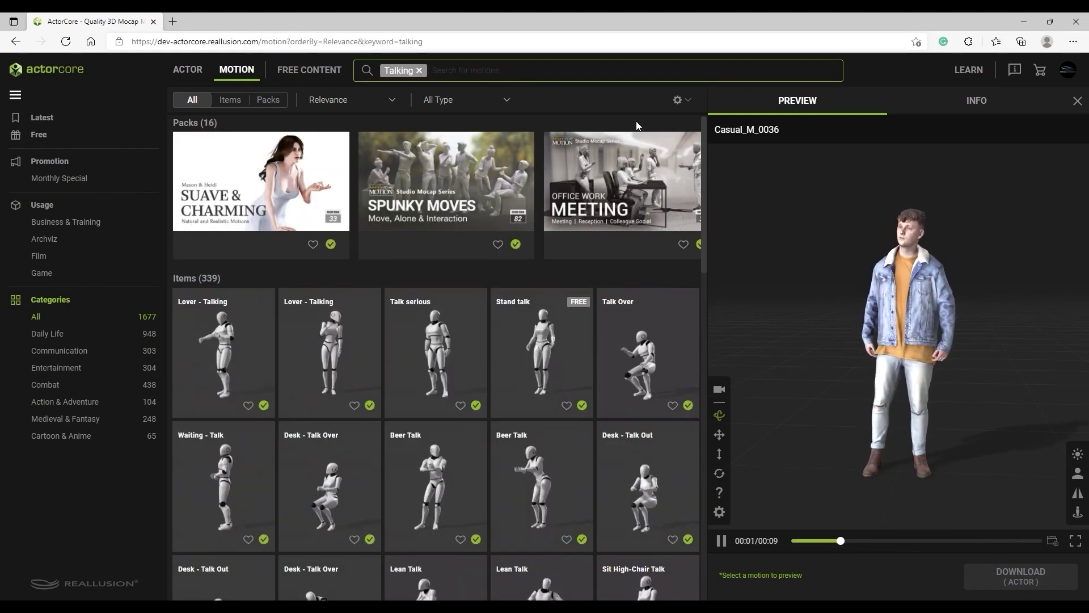
{"action": "left_click_drag", "start_coordinate": [705, 161], "coordinate": [716, 231]}
{"action": "left_click", "coordinate": [261, 302]}
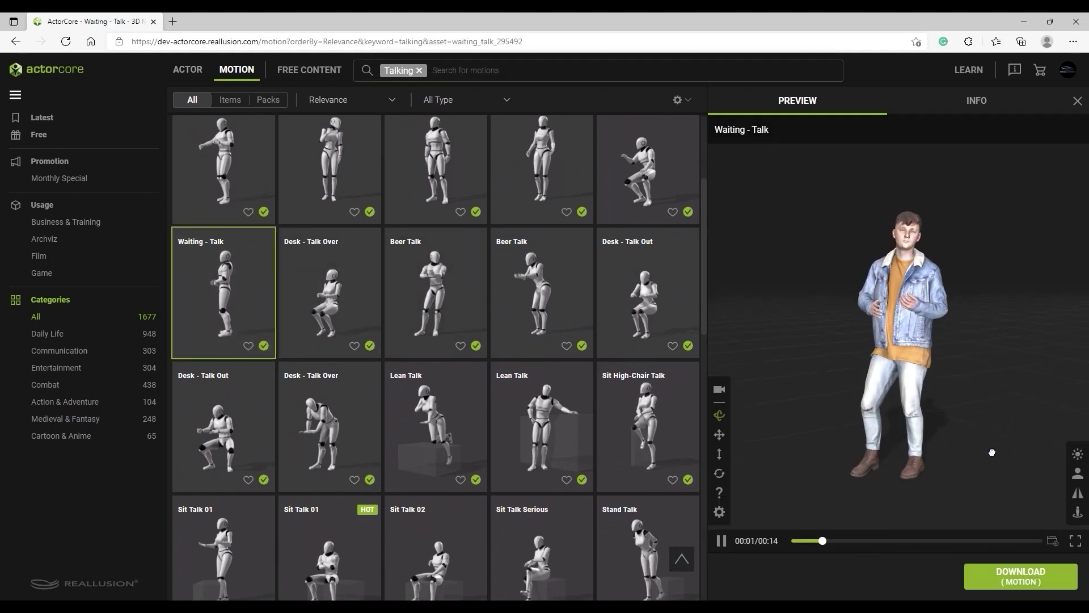
{"action": "left_click_drag", "start_coordinate": [1033, 457], "coordinate": [971, 462]}
Set up the Waiting - Talk download with Casual_M_0036 as the target character and Omniverse as the target application.
{"action": "left_click", "coordinate": [1054, 574]}
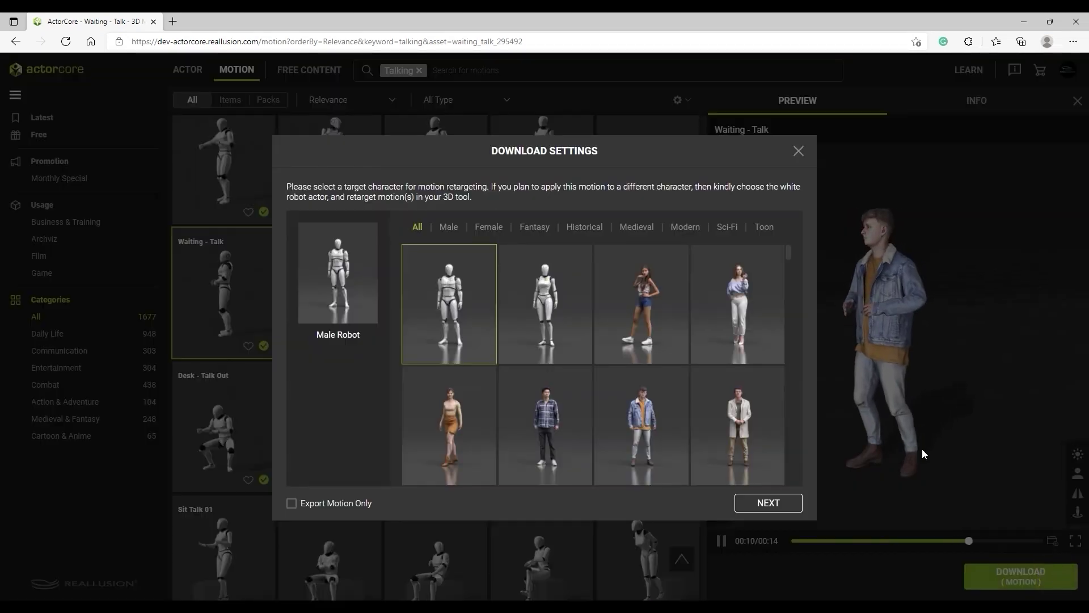
{"action": "left_click_drag", "start_coordinate": [788, 257], "coordinate": [790, 263]}
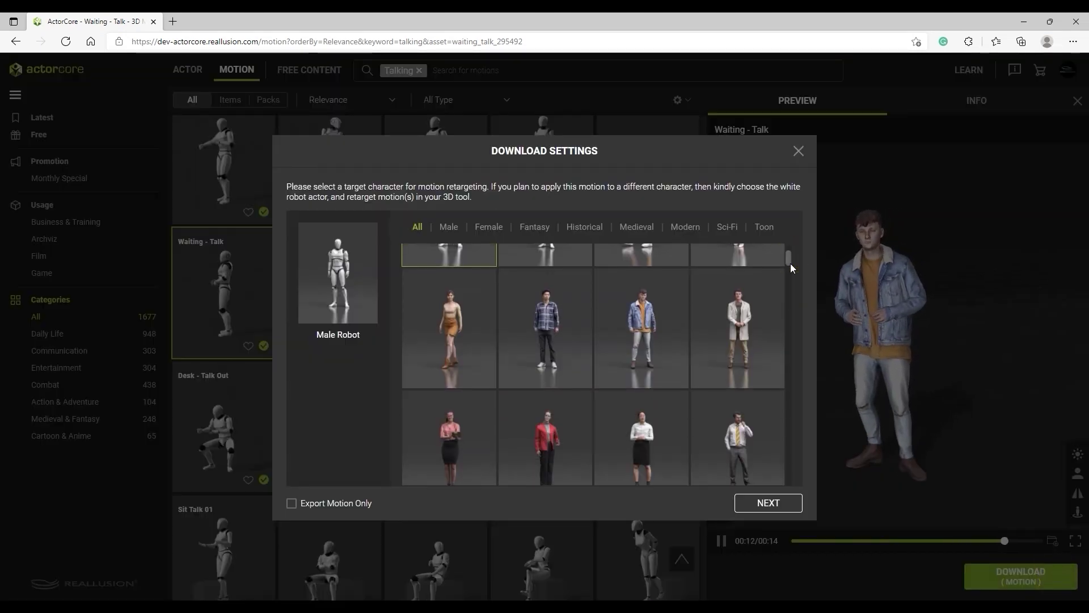
{"action": "left_click", "coordinate": [677, 366]}
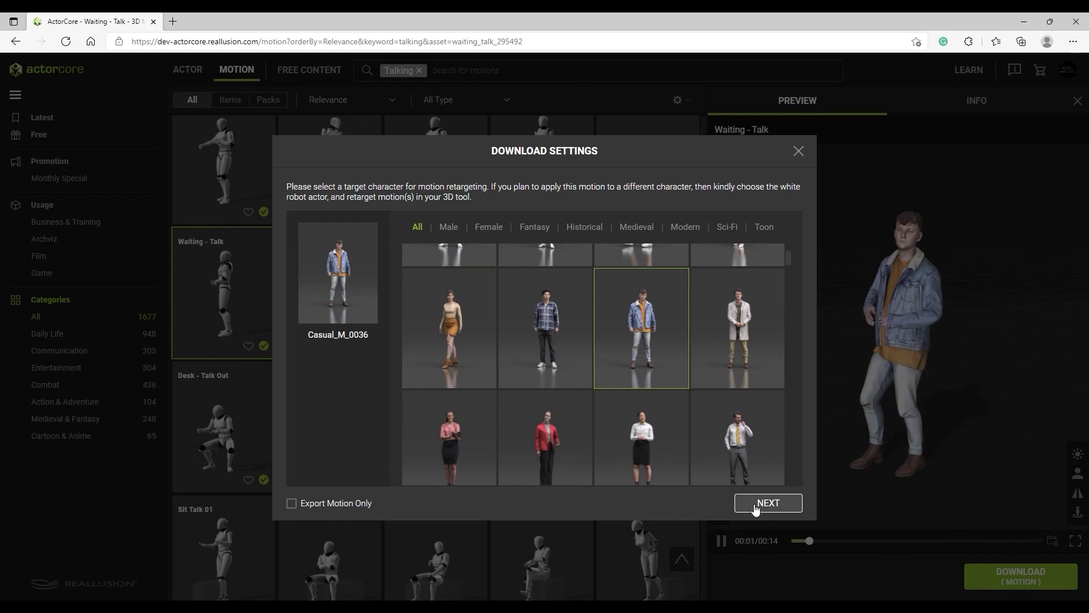
{"action": "left_click", "coordinate": [798, 505]}
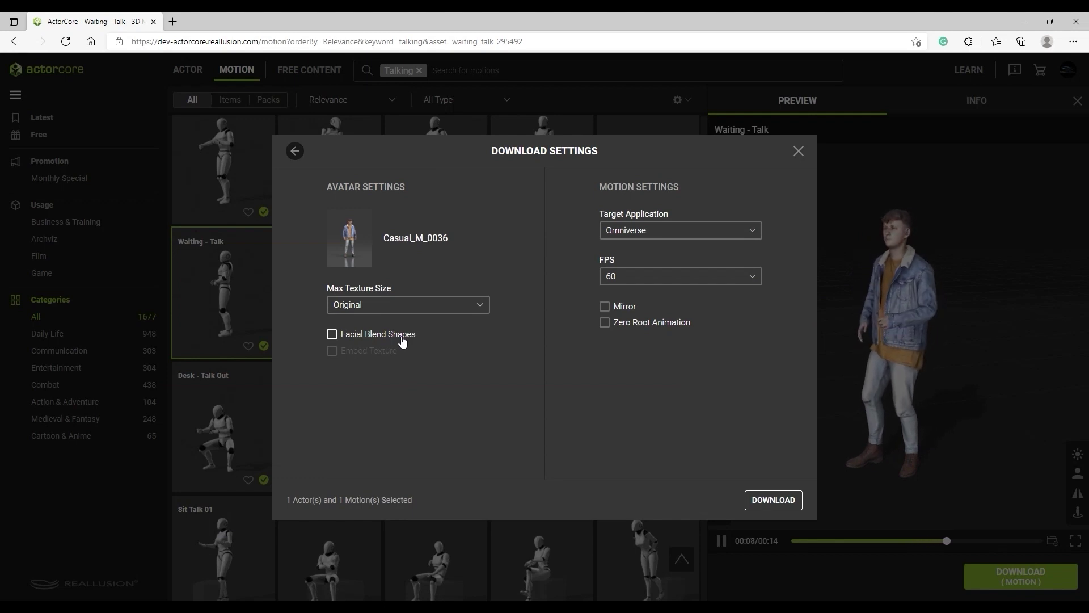
{"action": "left_click", "coordinate": [757, 235]}
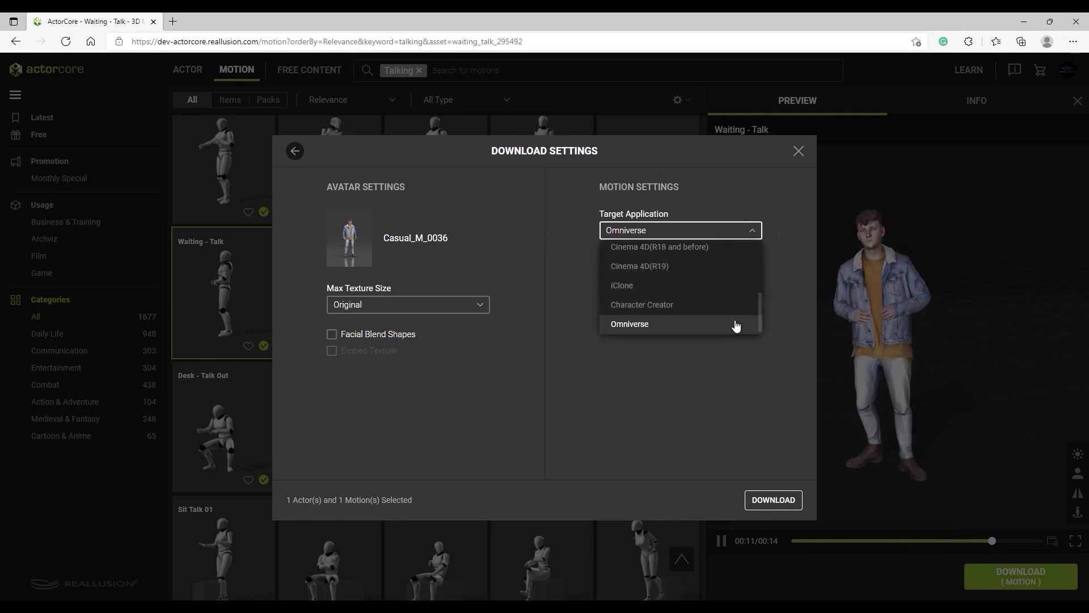
{"action": "left_click", "coordinate": [728, 329]}
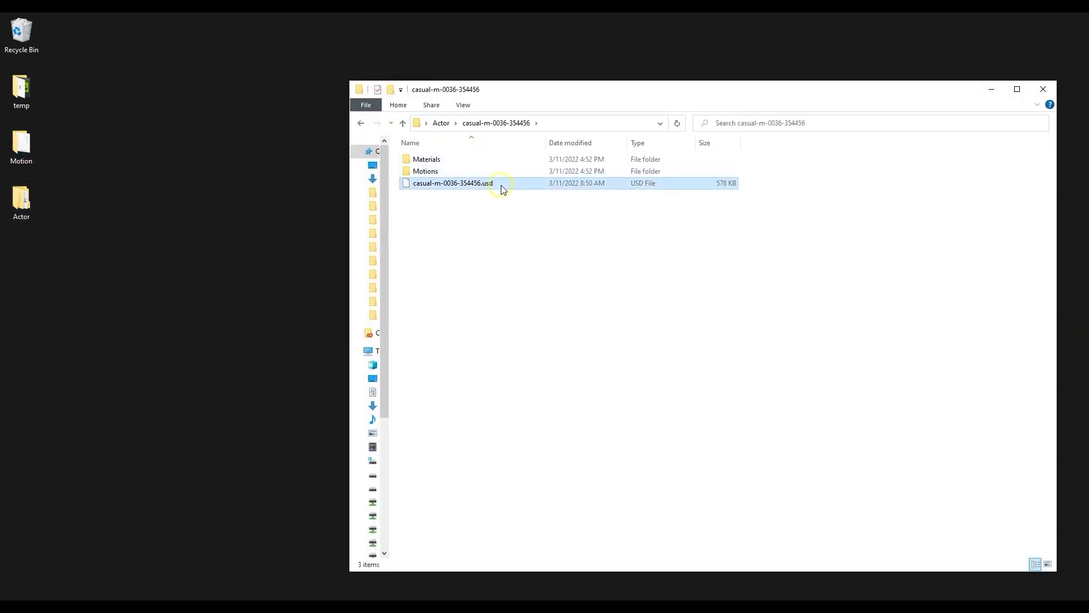
Examine the downloaded files in the Actor and Motion folders on the desktop, then close both folders.
{"action": "left_click", "coordinate": [476, 161]}
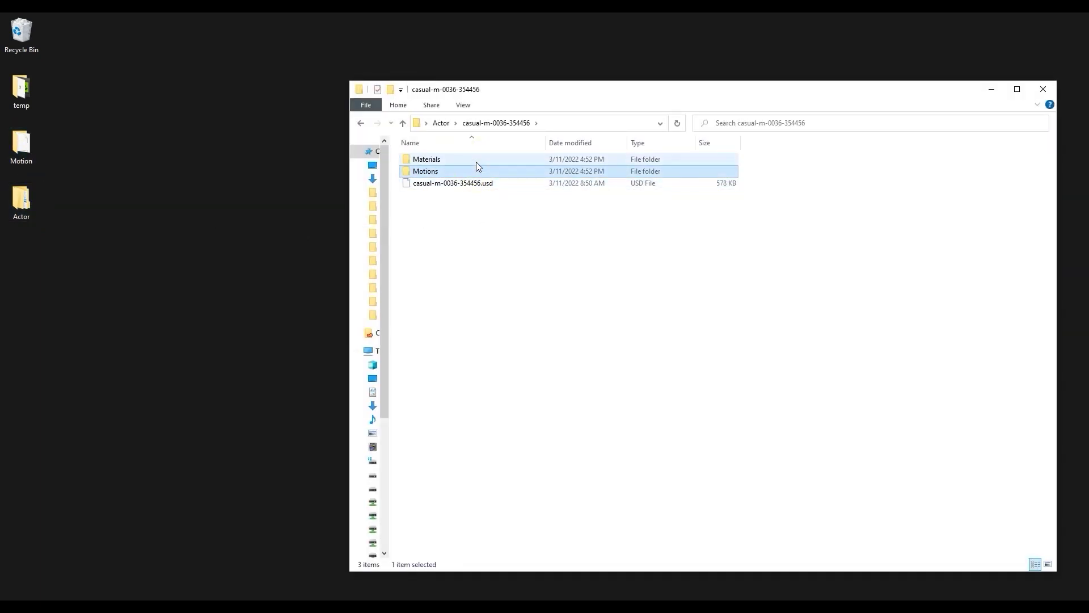
{"action": "left_click", "coordinate": [1042, 89]}
{"action": "double_click", "coordinate": [21, 144]}
{"action": "left_click", "coordinate": [462, 174]}
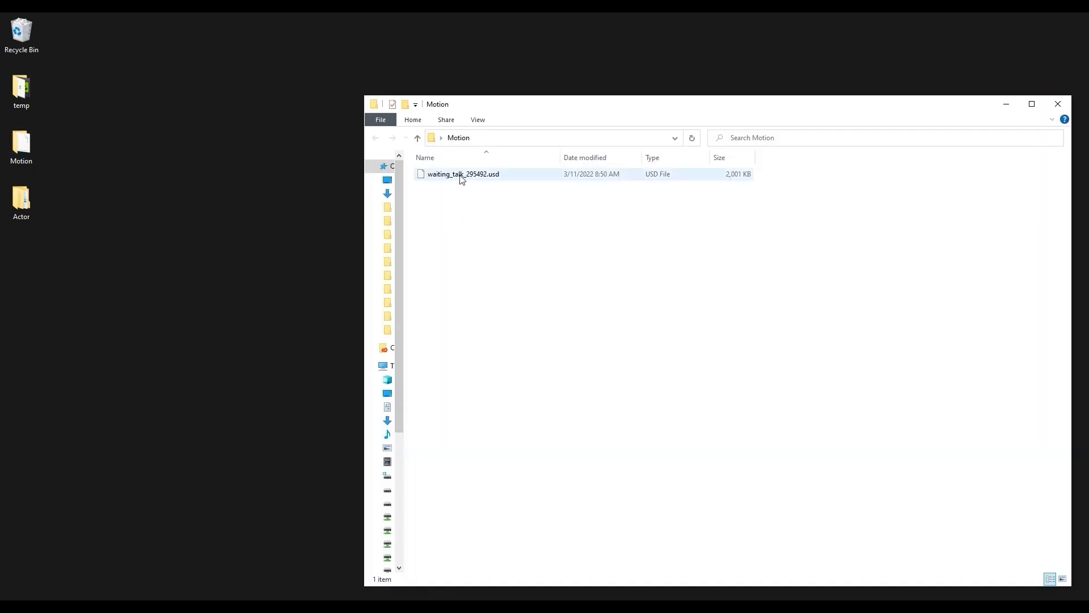
{"action": "left_click", "coordinate": [1066, 105]}
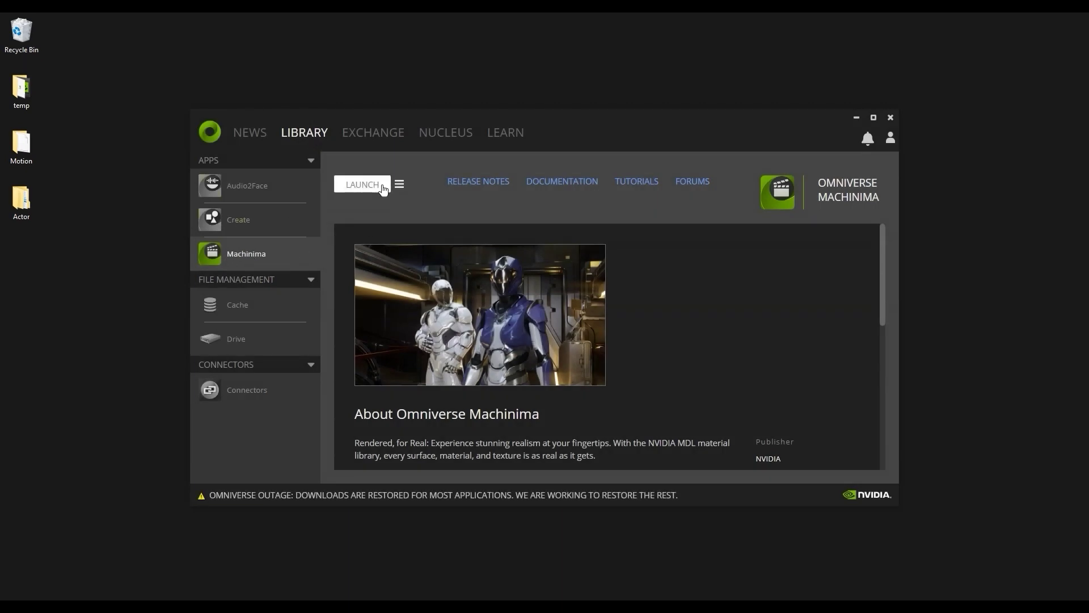
{"action": "left_click", "coordinate": [363, 185]}
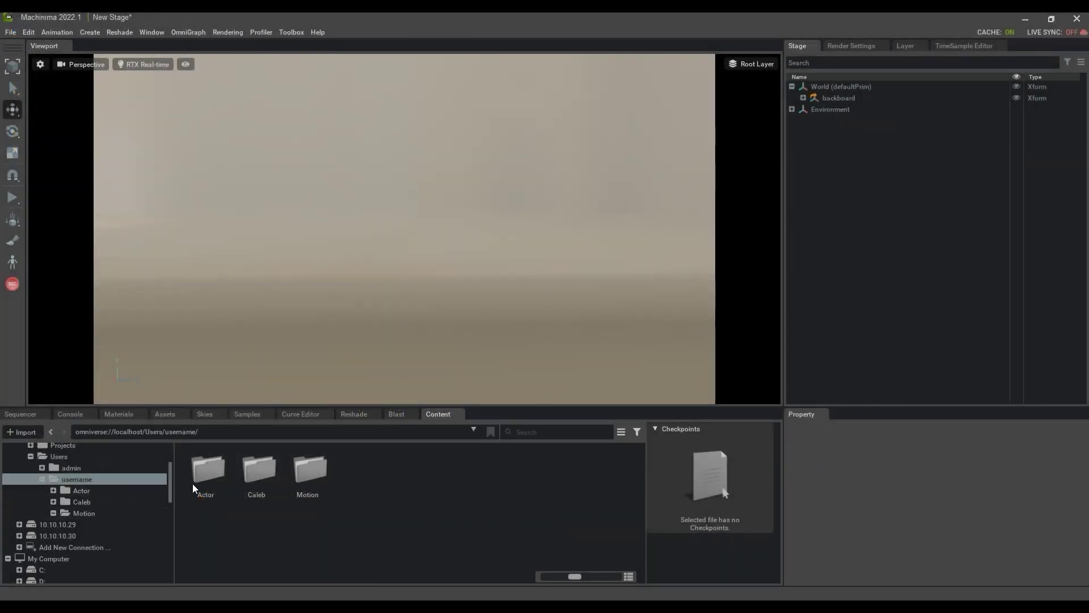
{"action": "double_click", "coordinate": [213, 479]}
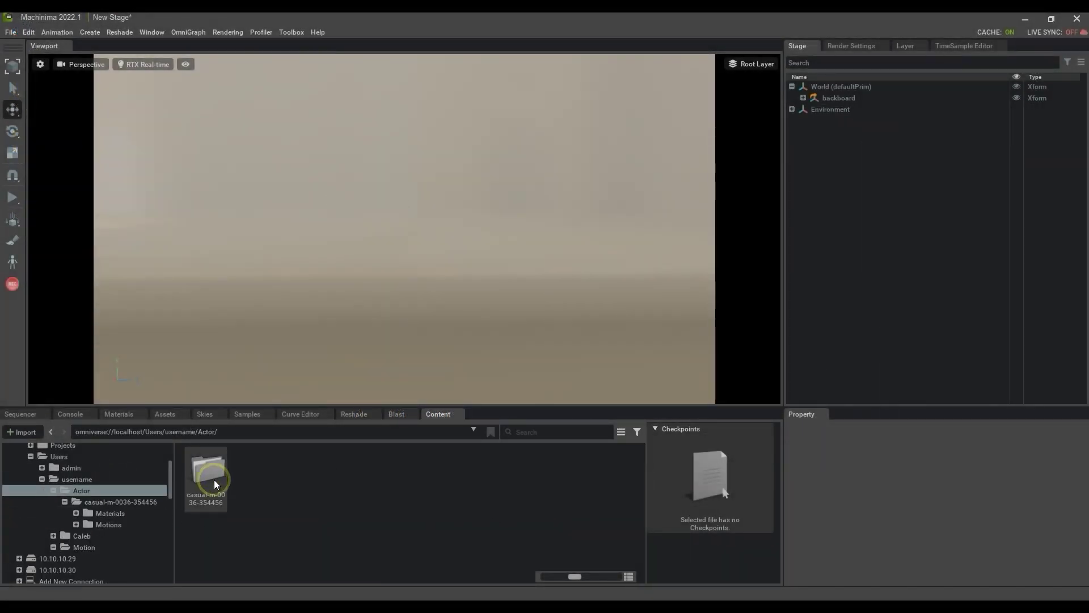
{"action": "double_click", "coordinate": [214, 479]}
{"action": "left_click", "coordinate": [306, 468]}
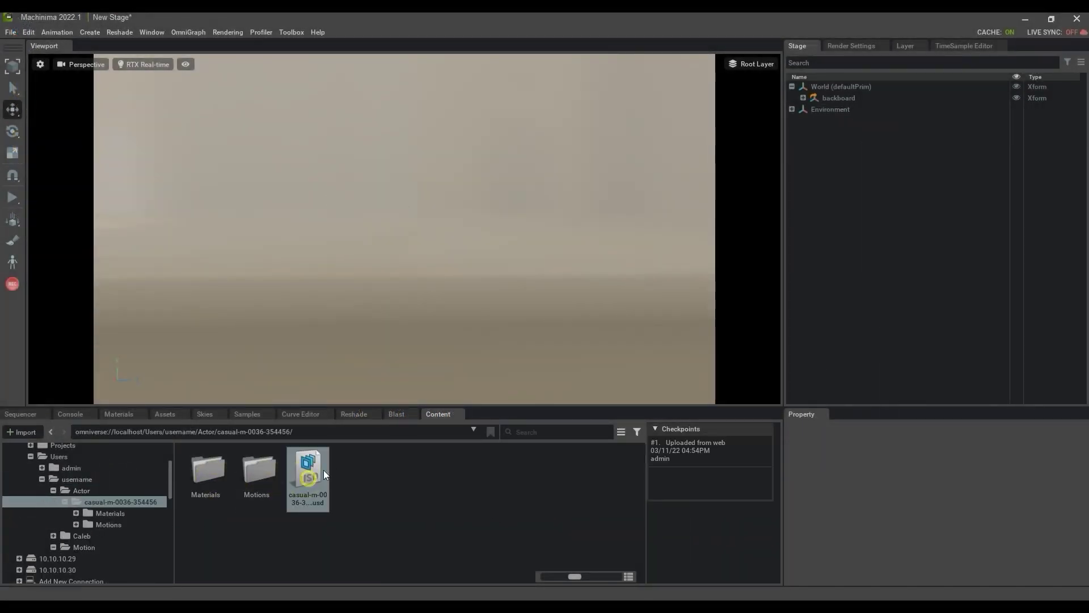
{"action": "left_click_drag", "start_coordinate": [309, 474], "coordinate": [826, 86]}
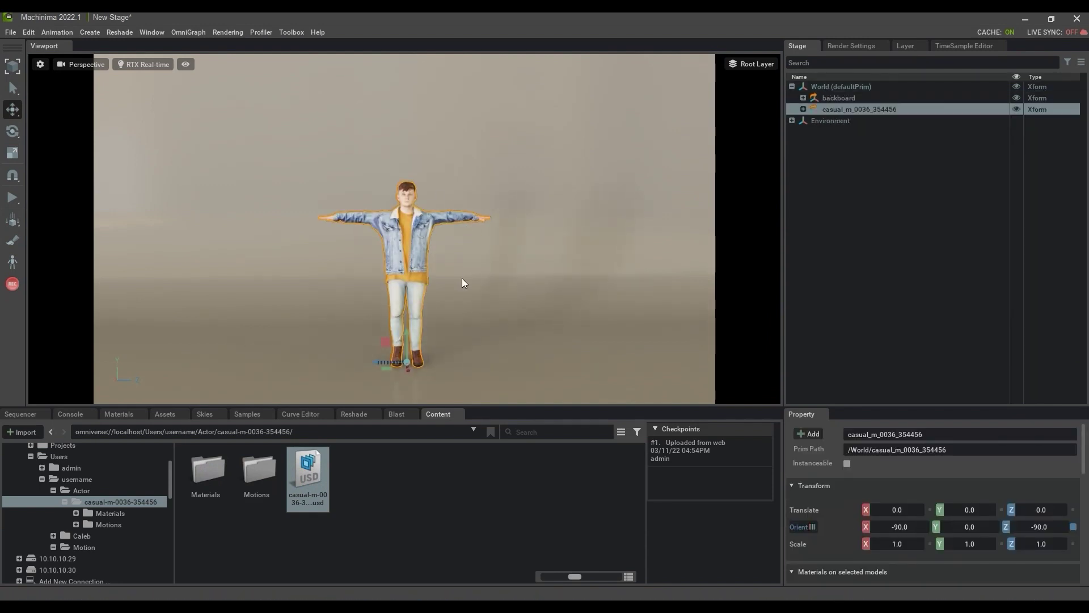
Add waiting_talk_295492.usd from the Motion folder to the stage under World and apply the animation to the denim-jacket character.
{"action": "left_click", "coordinate": [53, 478]}
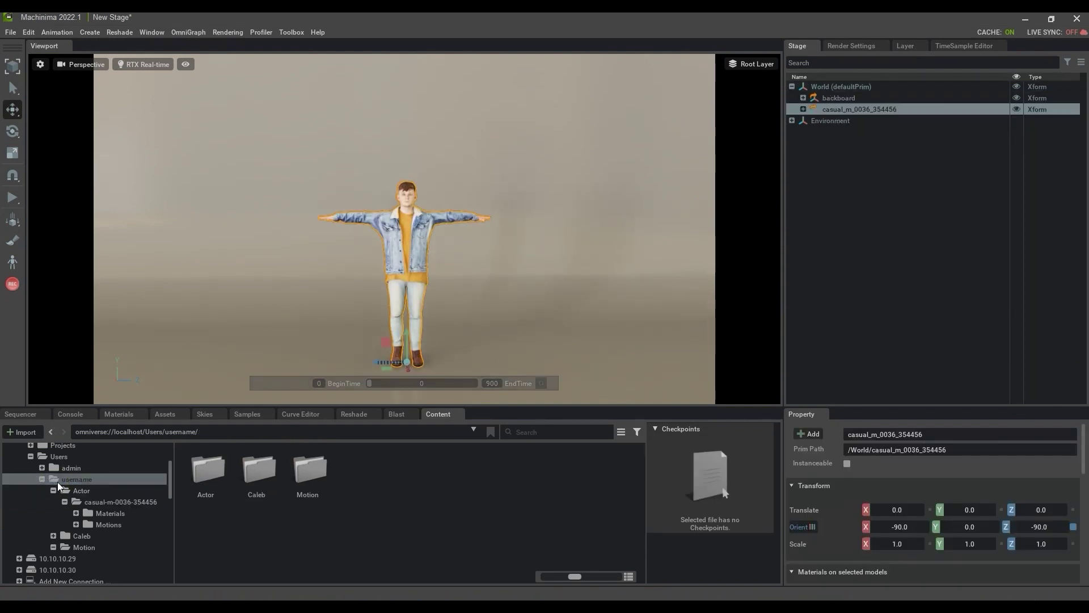
{"action": "double_click", "coordinate": [308, 481]}
{"action": "left_click", "coordinate": [203, 485]}
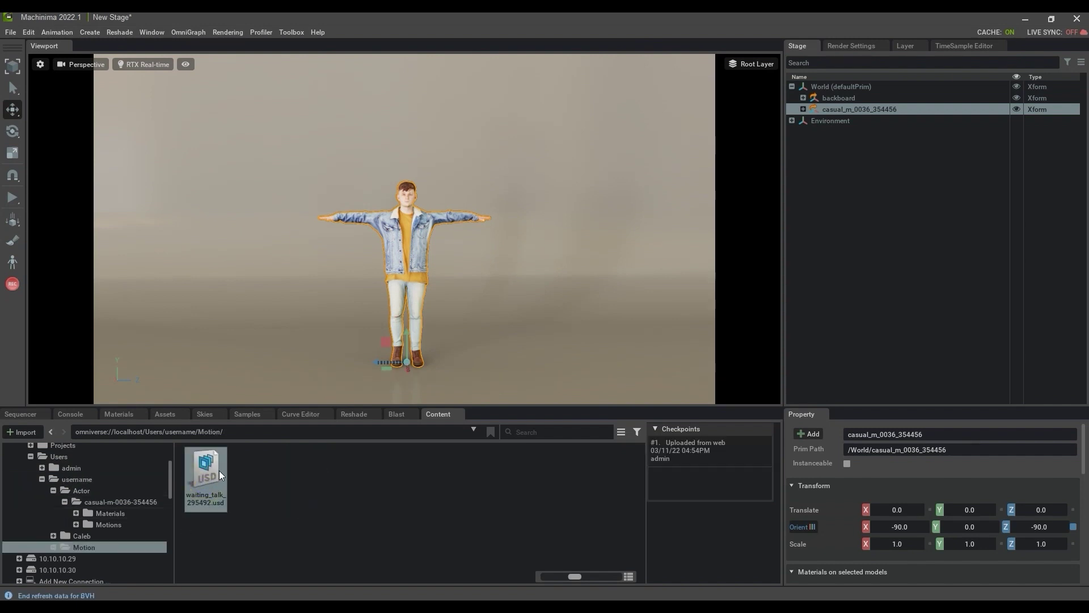
{"action": "left_click_drag", "start_coordinate": [207, 482], "coordinate": [839, 85]}
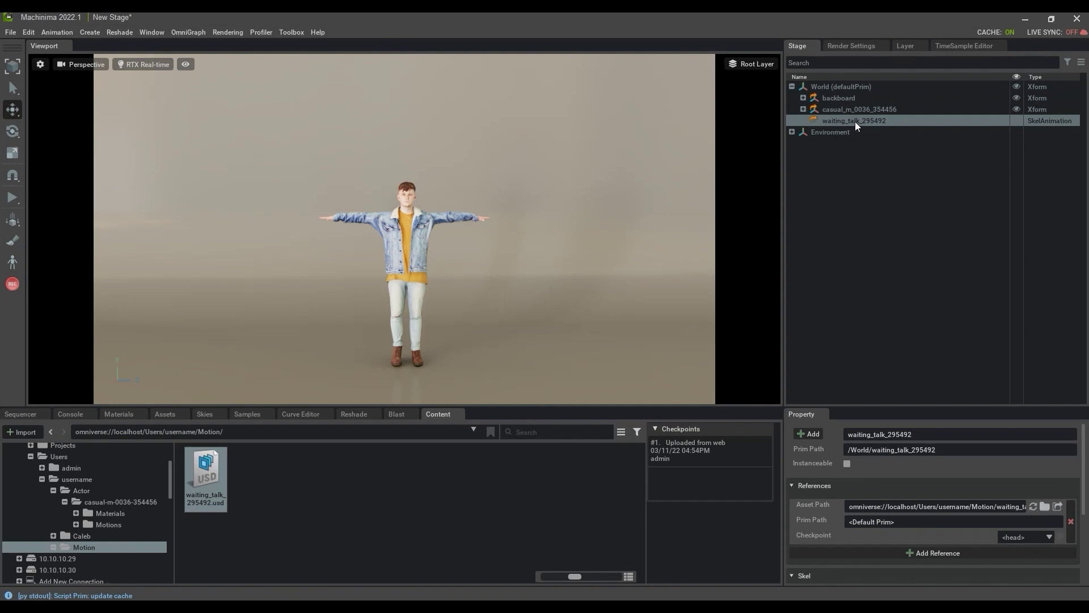
{"action": "left_click_drag", "start_coordinate": [856, 121], "coordinate": [406, 230]}
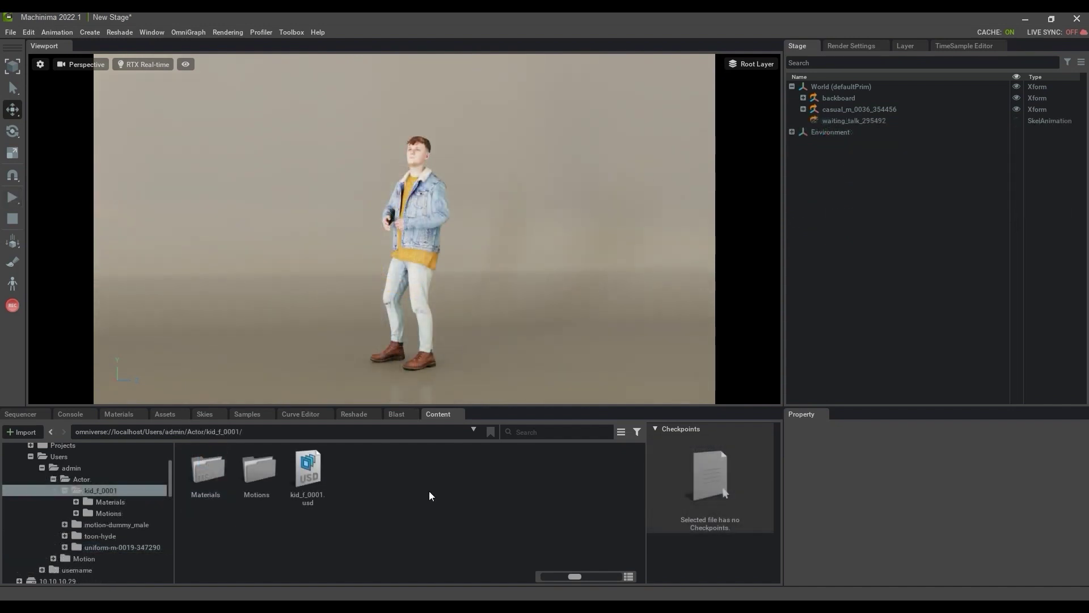
Add the kid_f_0001 USD actor to the stage under World and place it beside the denim-jacket character.
{"action": "left_click_drag", "start_coordinate": [308, 476], "coordinate": [855, 94]}
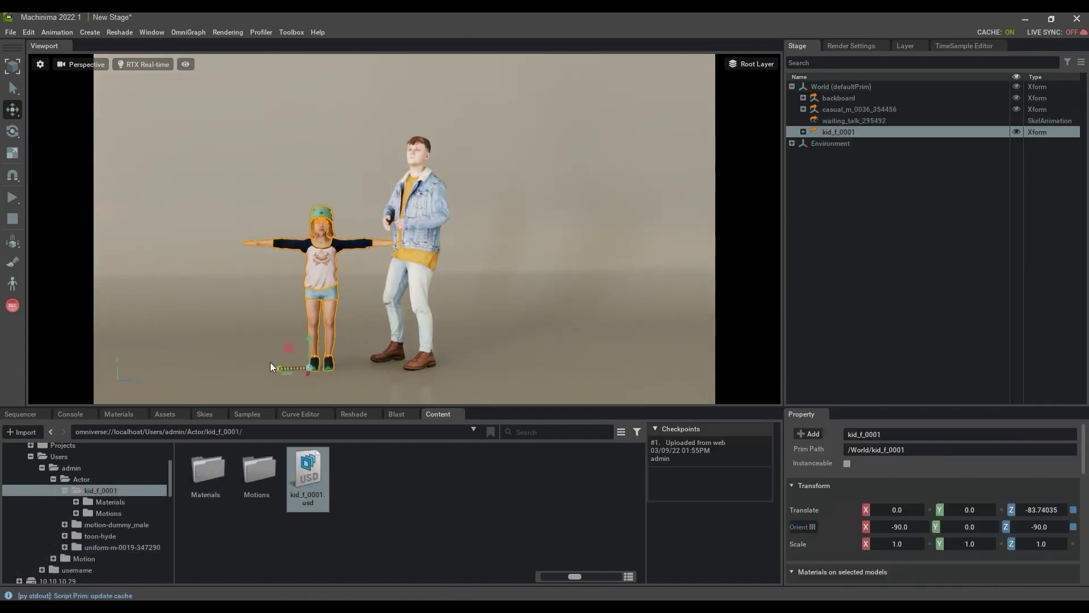
{"action": "left_click", "coordinate": [849, 304]}
{"action": "middle_click_drag", "start_coordinate": [524, 347], "coordinate": [603, 346]}
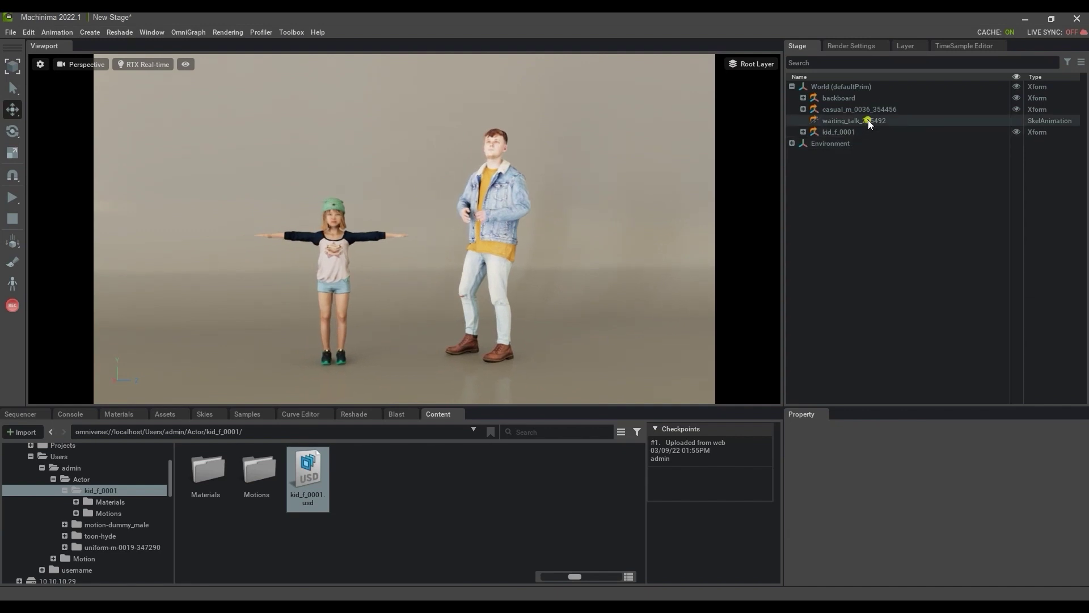
Apply the waiting_talk_295492 animation to the kid_f_0001 character and play it back.
{"action": "left_click_drag", "start_coordinate": [868, 122], "coordinate": [332, 254]}
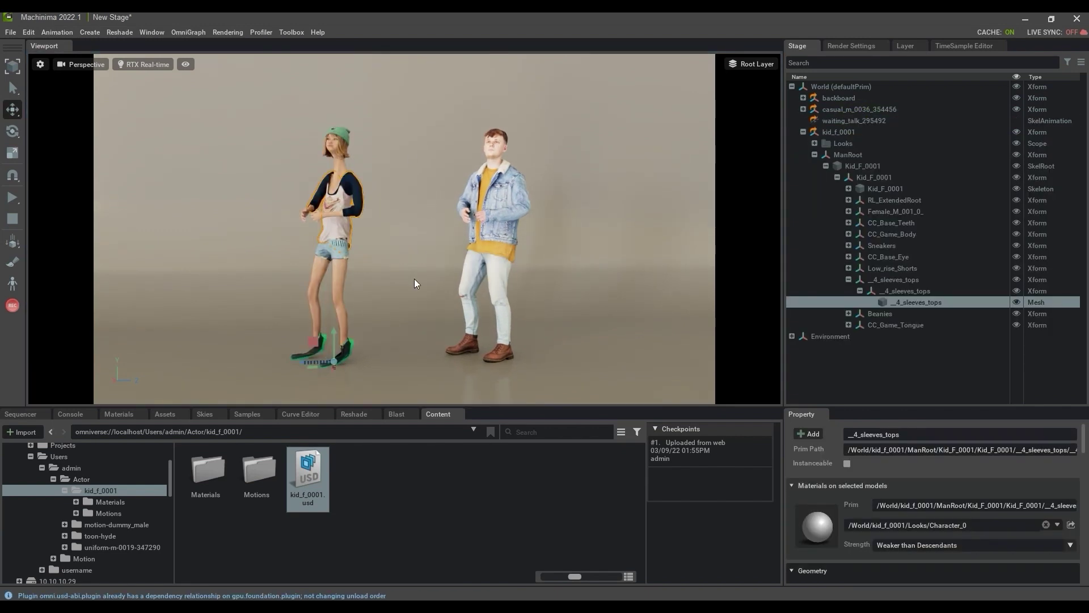
{"action": "left_click", "coordinate": [774, 362]}
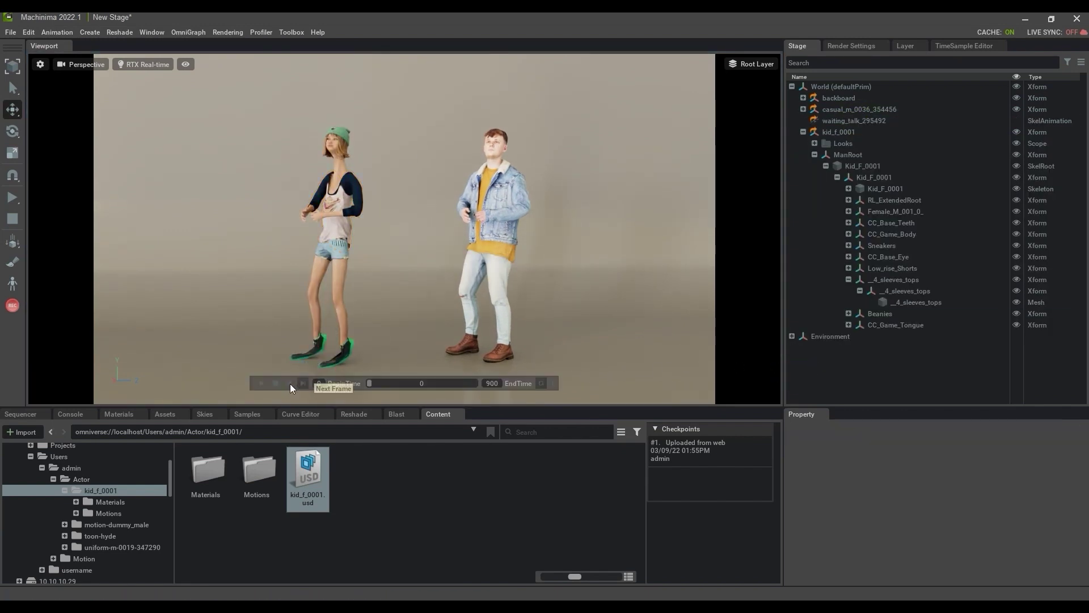
{"action": "left_click", "coordinate": [262, 383]}
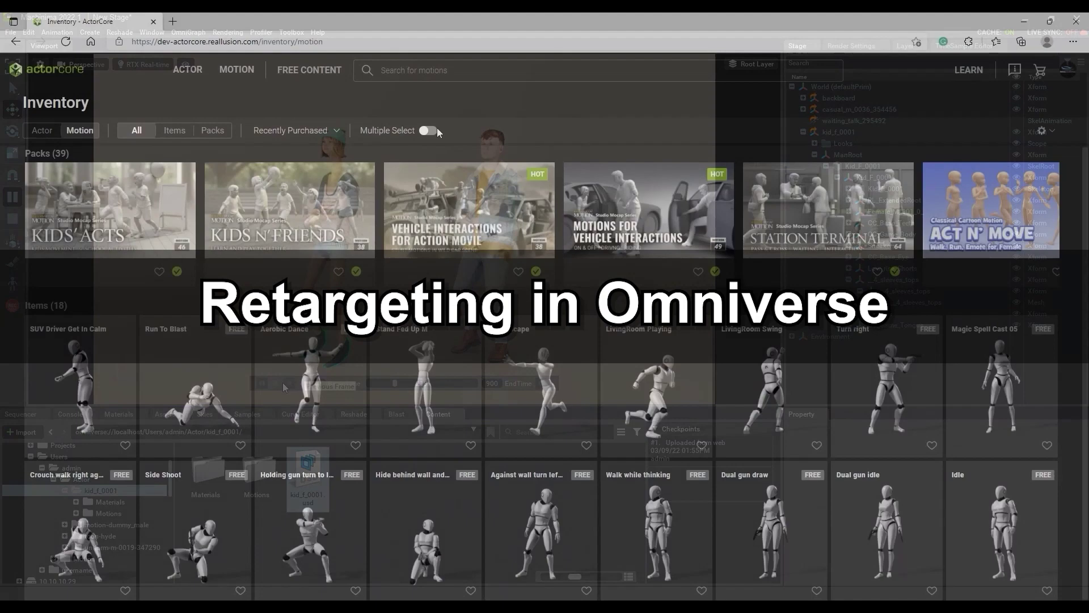
Multi-select Run Escape, Aerobic Dance, Crouch walk right against wall and Walk while thinking in ActorCore's motion inventory for download with the Male Robot as target.
{"action": "left_click", "coordinate": [431, 130]}
{"action": "left_click", "coordinate": [539, 392]}
{"action": "left_click", "coordinate": [332, 414]}
{"action": "scroll", "coordinate": [421, 429], "scroll_direction": "down", "scroll_amount": 2}
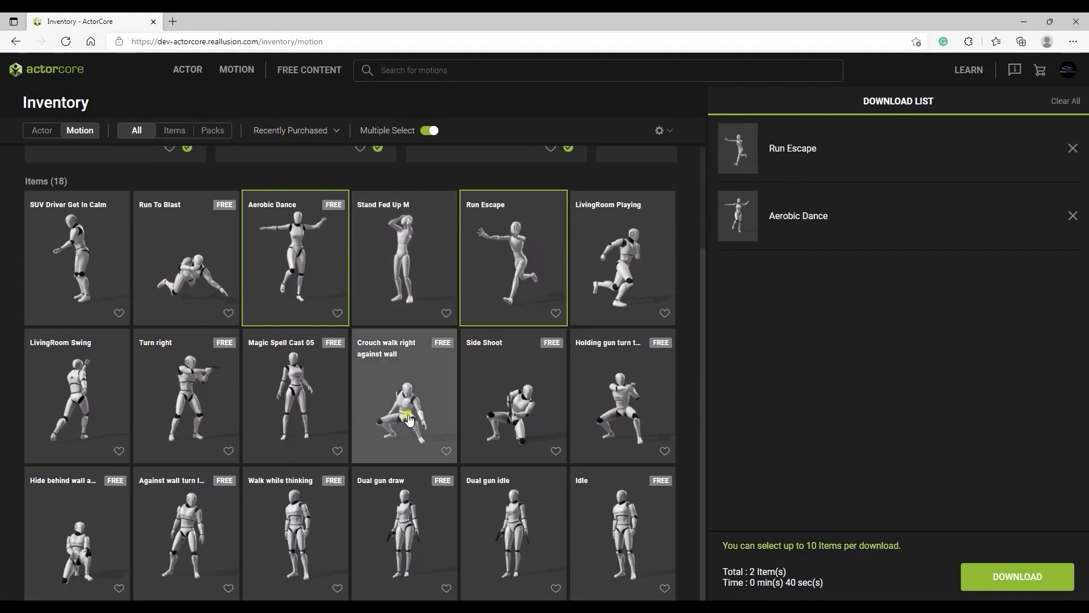
{"action": "left_click", "coordinate": [404, 424]}
{"action": "left_click", "coordinate": [322, 519]}
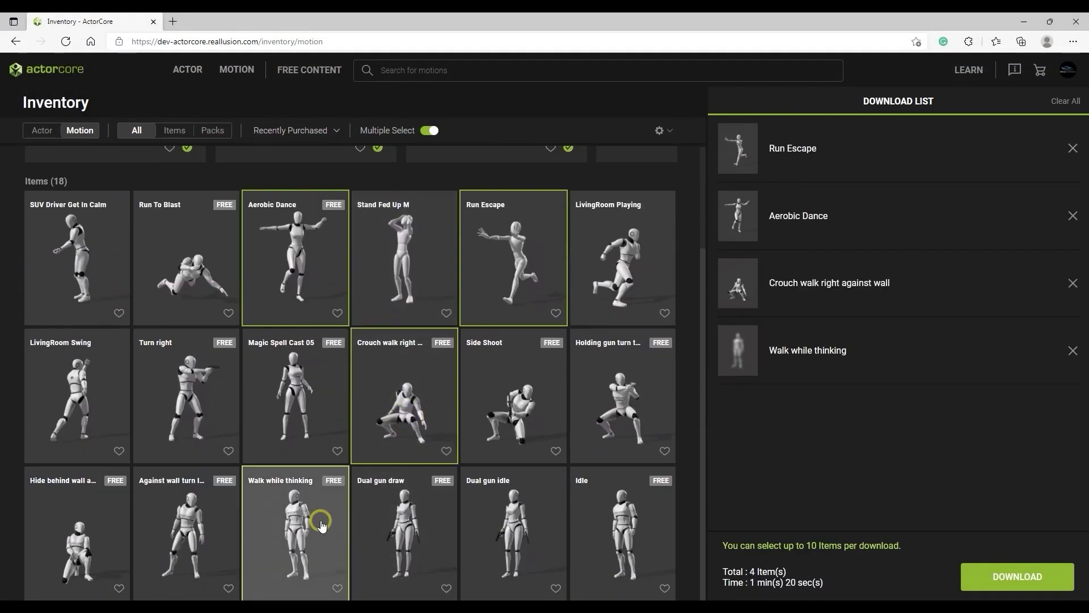
{"action": "left_click", "coordinate": [992, 577]}
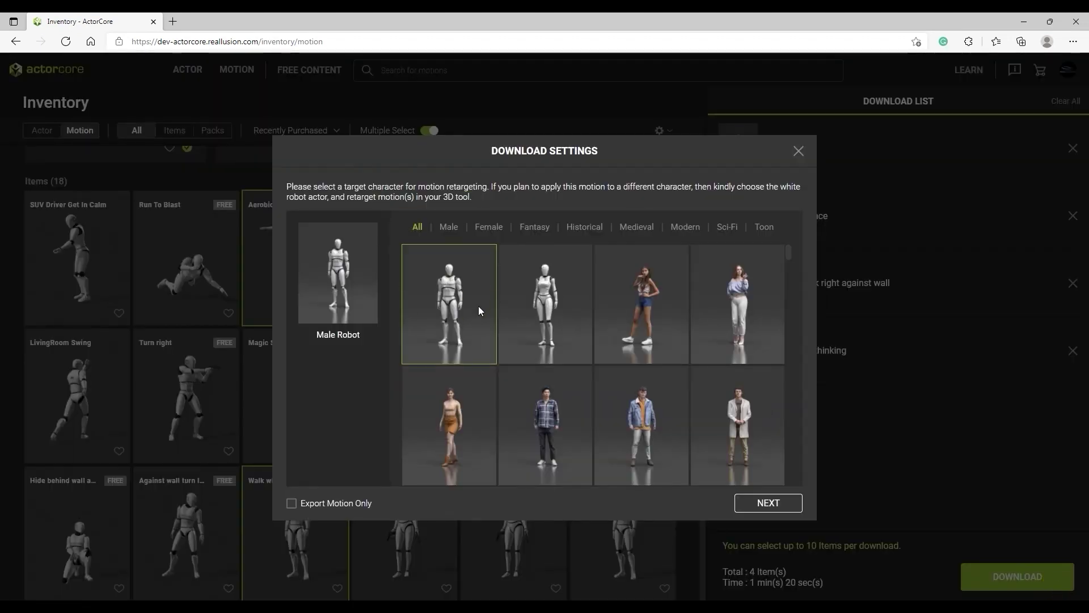
{"action": "left_click", "coordinate": [793, 505]}
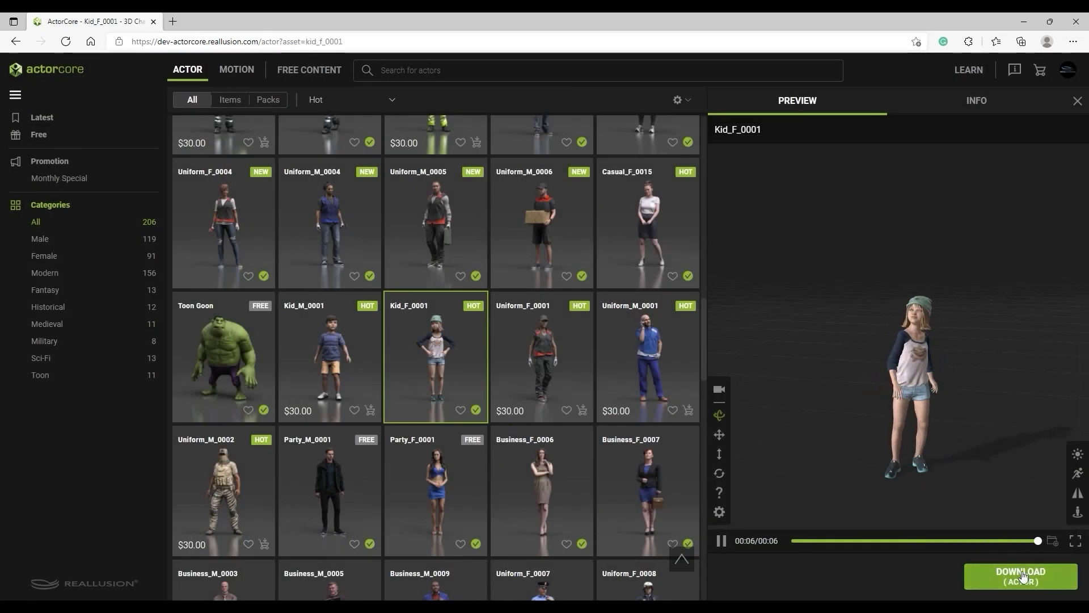
Download the Kid_F_0001 actor with Omniverse as the target application and Original as the maximum texture size.
{"action": "left_click", "coordinate": [1021, 576]}
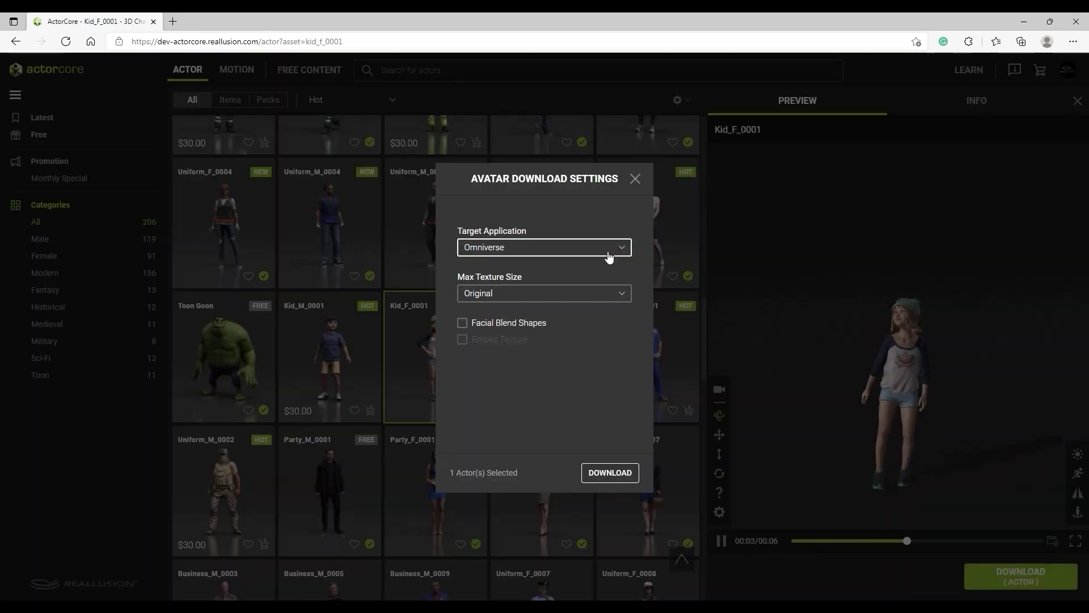
{"action": "left_click", "coordinate": [603, 480]}
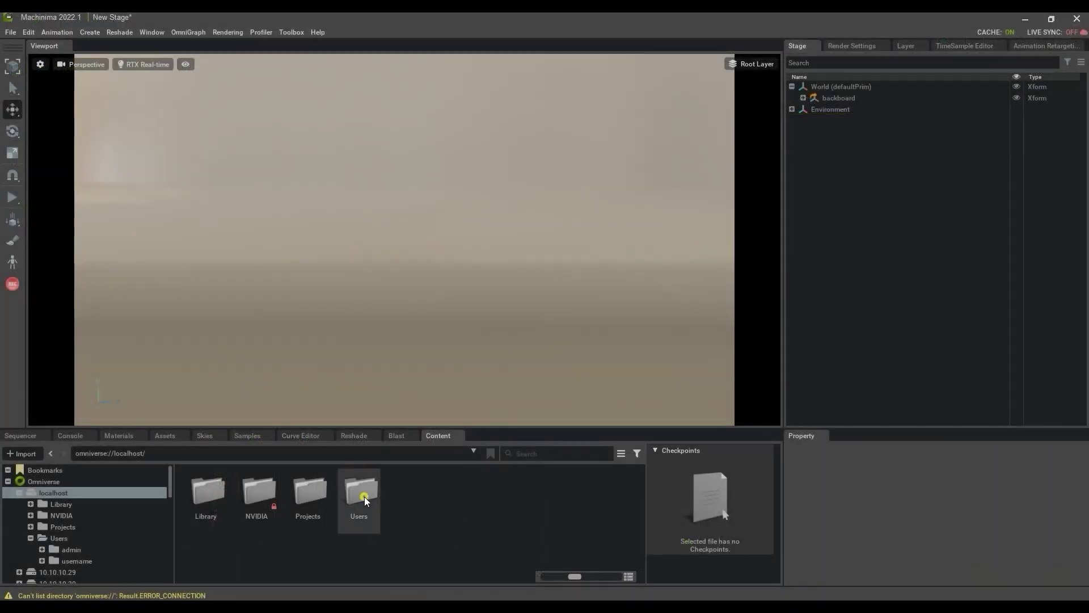
Add the motion_dummy_male USD actor from the Users/admin/Actor folder to the stage under World.
{"action": "double_click", "coordinate": [364, 496]}
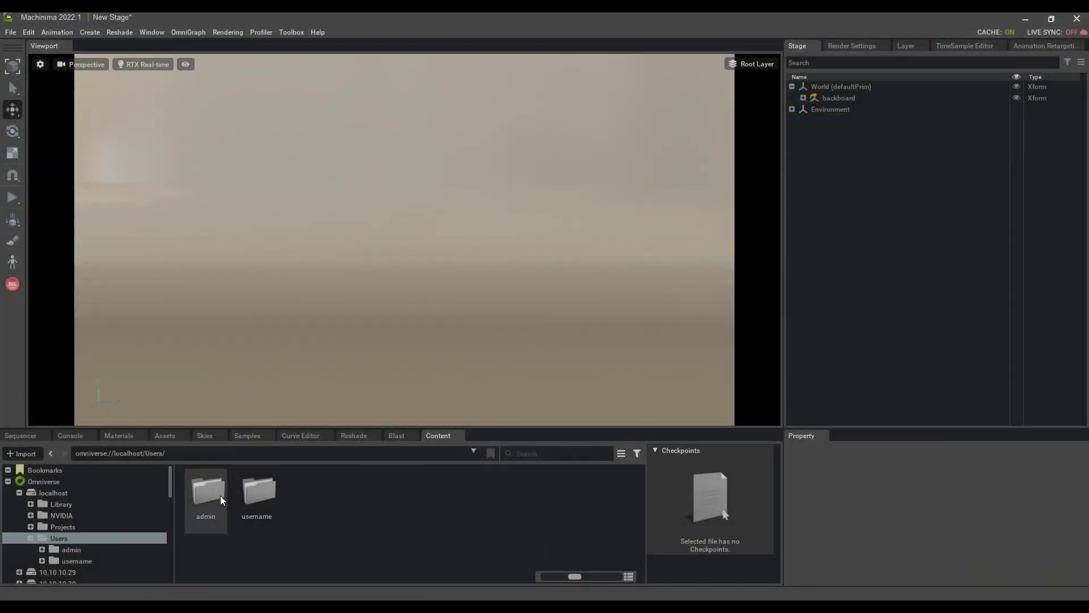
{"action": "double_click", "coordinate": [217, 495]}
{"action": "double_click", "coordinate": [217, 494]}
{"action": "left_click", "coordinate": [247, 512]}
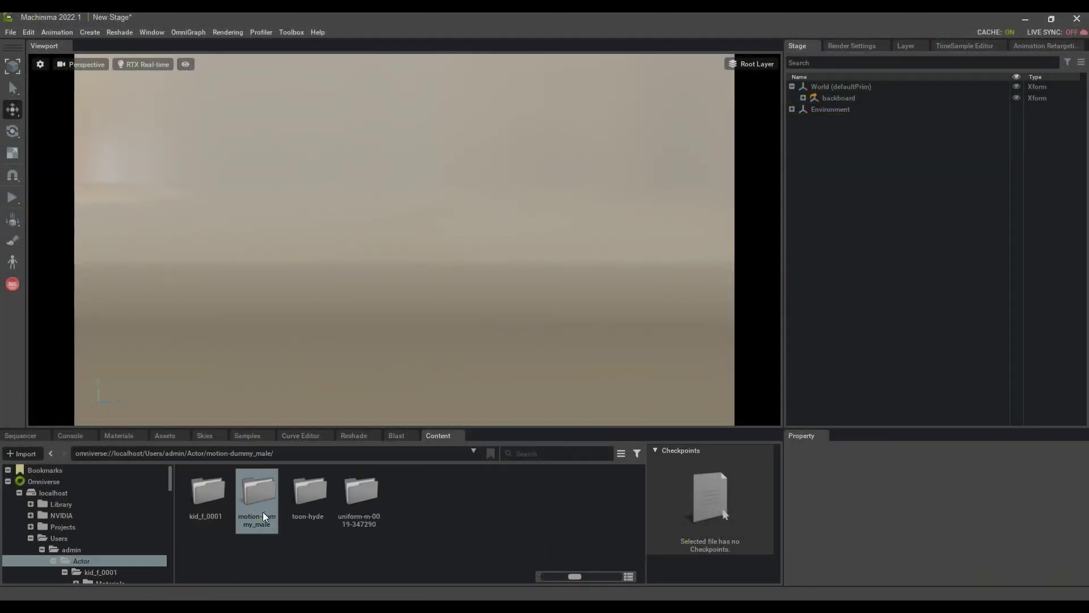
{"action": "double_click", "coordinate": [267, 496]}
{"action": "left_click_drag", "start_coordinate": [313, 499], "coordinate": [845, 92]}
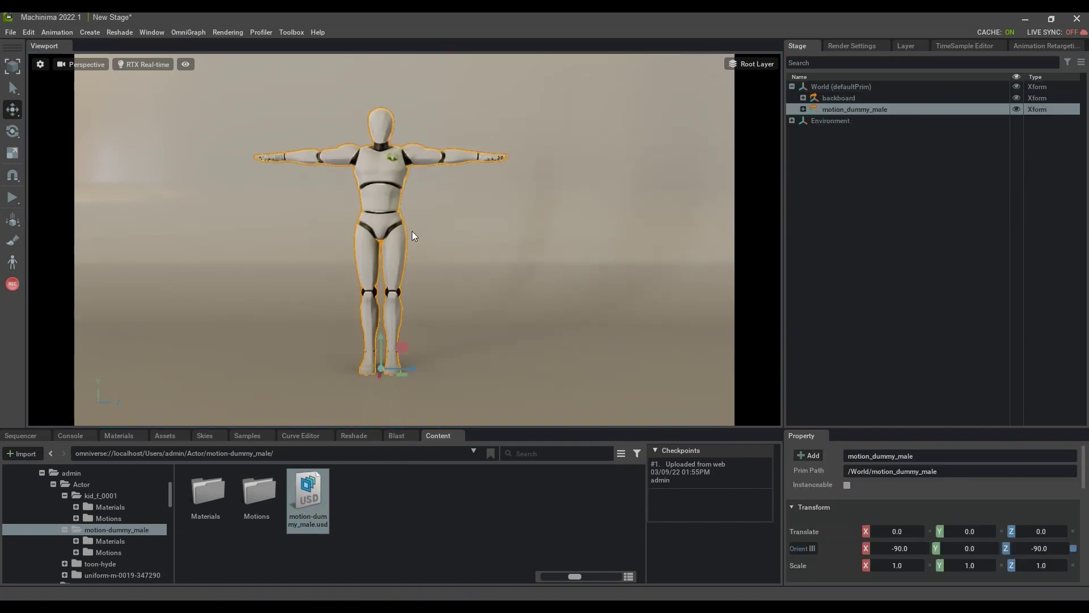
Add the kid_f_0001 USD actor to the stage under World and move it beside the male dummy.
{"action": "left_click", "coordinate": [76, 484]}
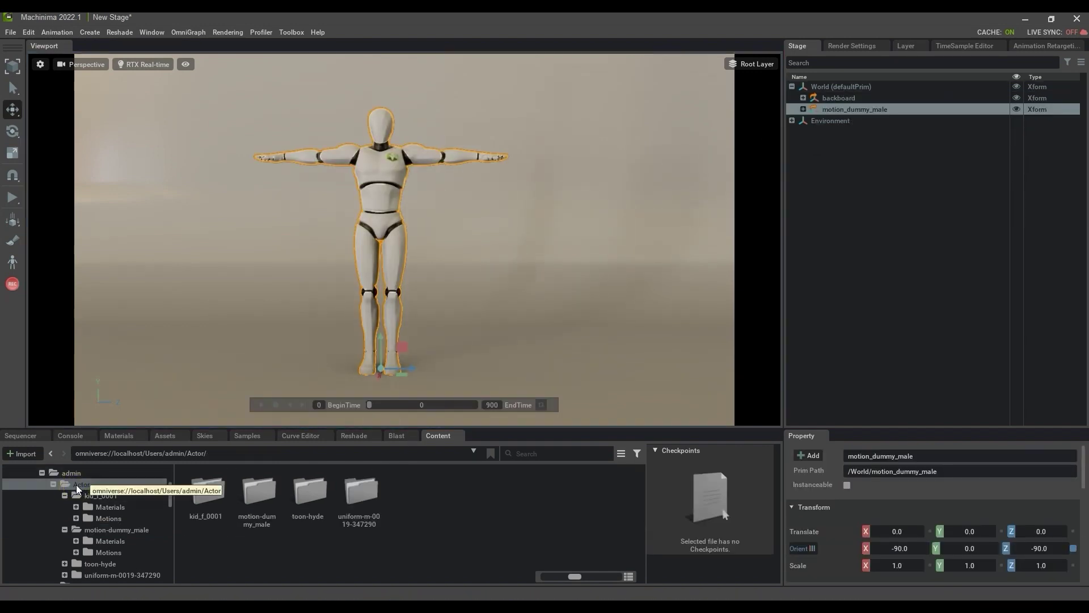
{"action": "left_click", "coordinate": [209, 496]}
{"action": "double_click", "coordinate": [208, 496]}
{"action": "left_click_drag", "start_coordinate": [312, 503], "coordinate": [844, 91]}
{"action": "left_click_drag", "start_coordinate": [412, 368], "coordinate": [629, 368]}
{"action": "left_click", "coordinate": [857, 295]}
{"action": "middle_click_drag", "start_coordinate": [626, 337], "coordinate": [570, 334]}
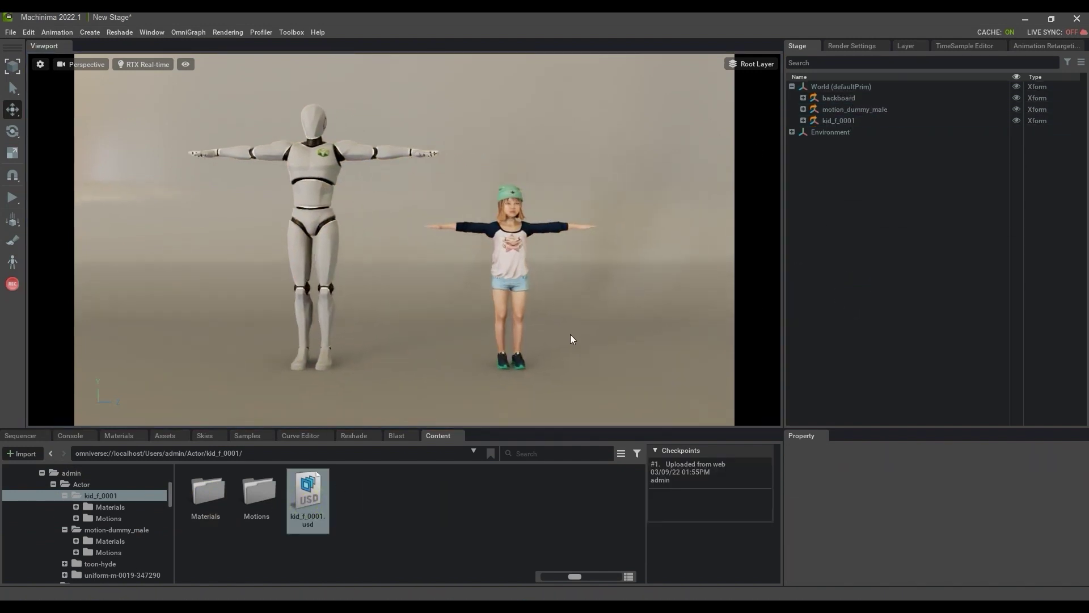
Set up animation retargeting for the male dummy by choosing the skeleton /World/motion_dummy_male/ManRoot/V1/V1/V1.
{"action": "left_click", "coordinate": [324, 171]}
{"action": "left_click", "coordinate": [158, 34]}
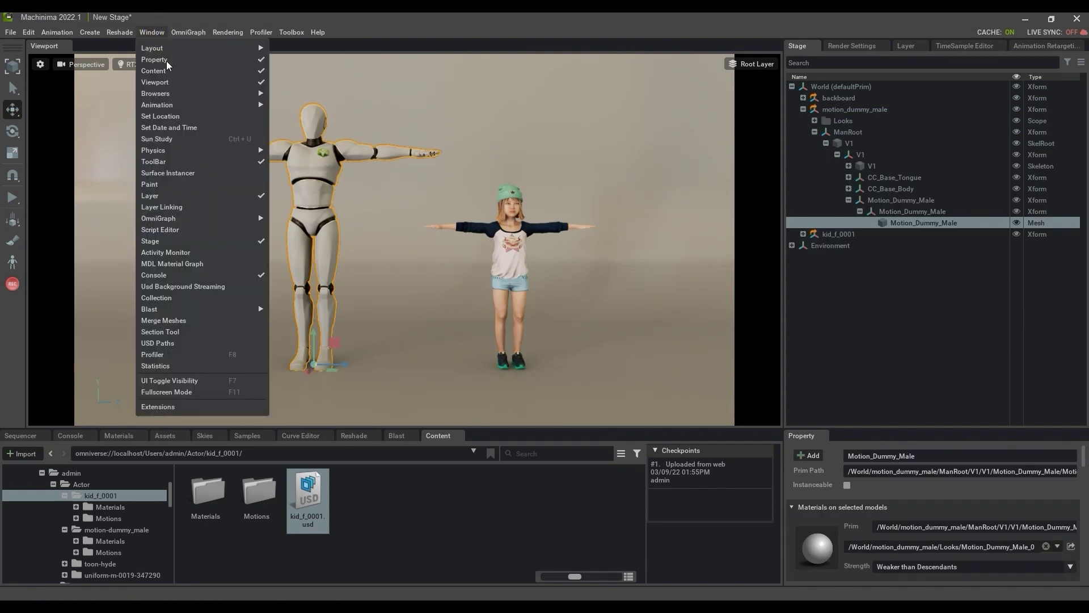
{"action": "mouse_move", "coordinate": [182, 109]}
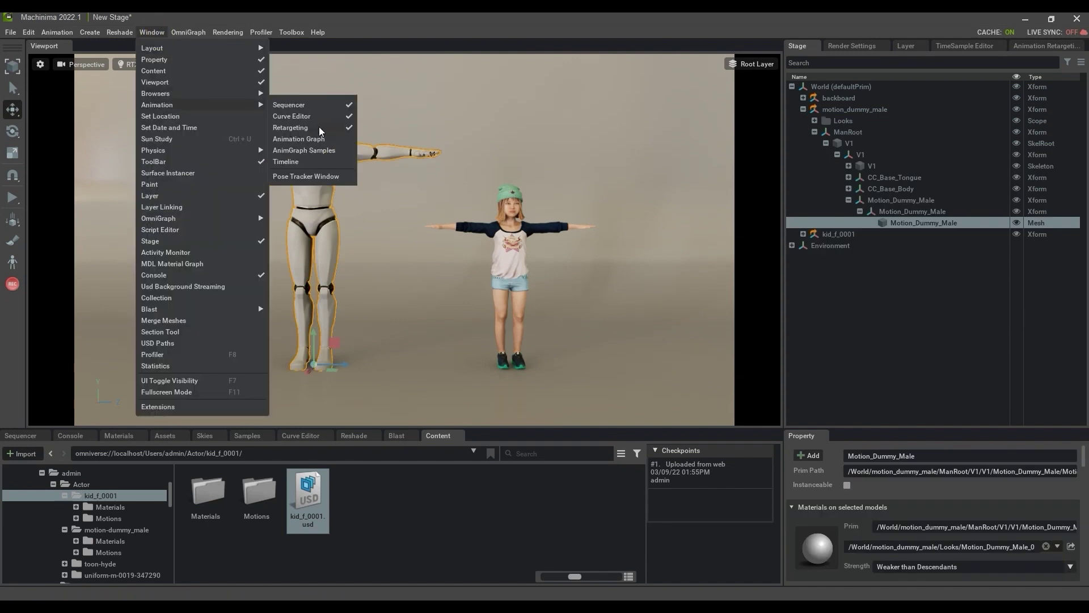
{"action": "left_click", "coordinate": [779, 301]}
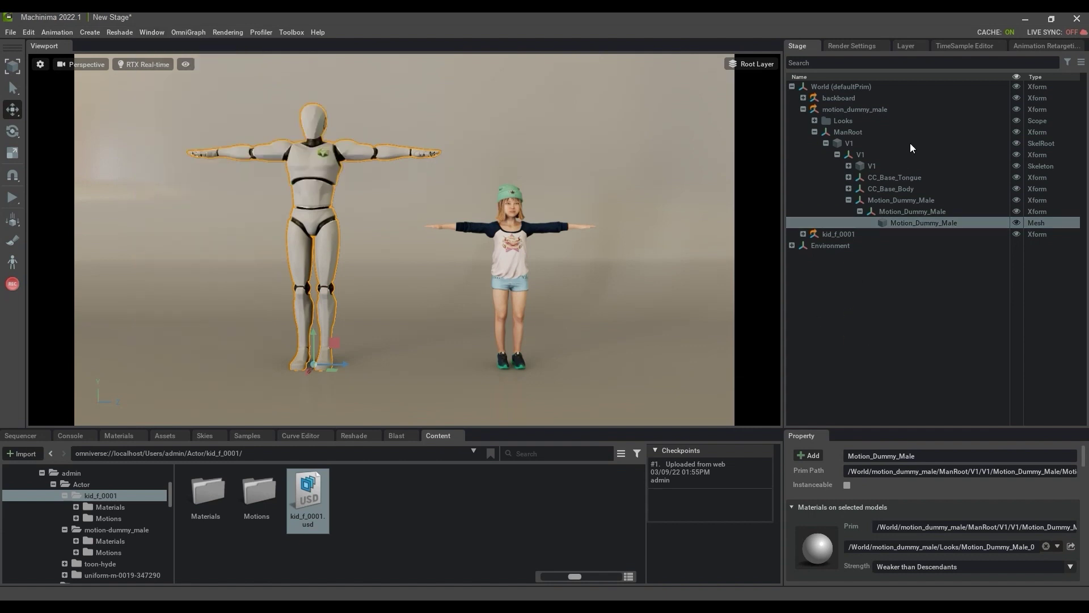
{"action": "left_click", "coordinate": [1031, 46]}
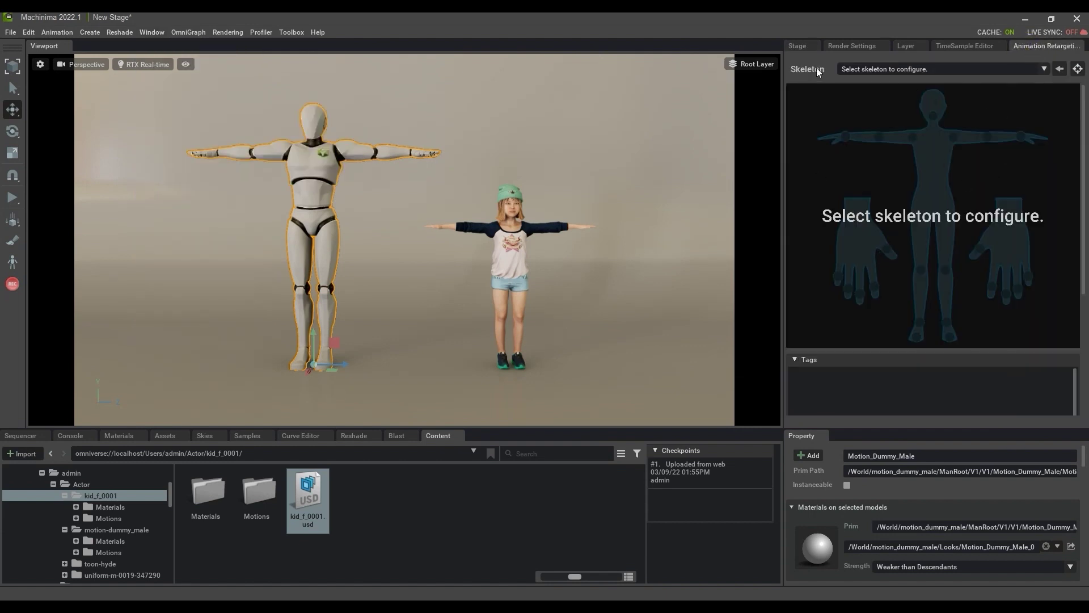
{"action": "left_click", "coordinate": [1043, 70]}
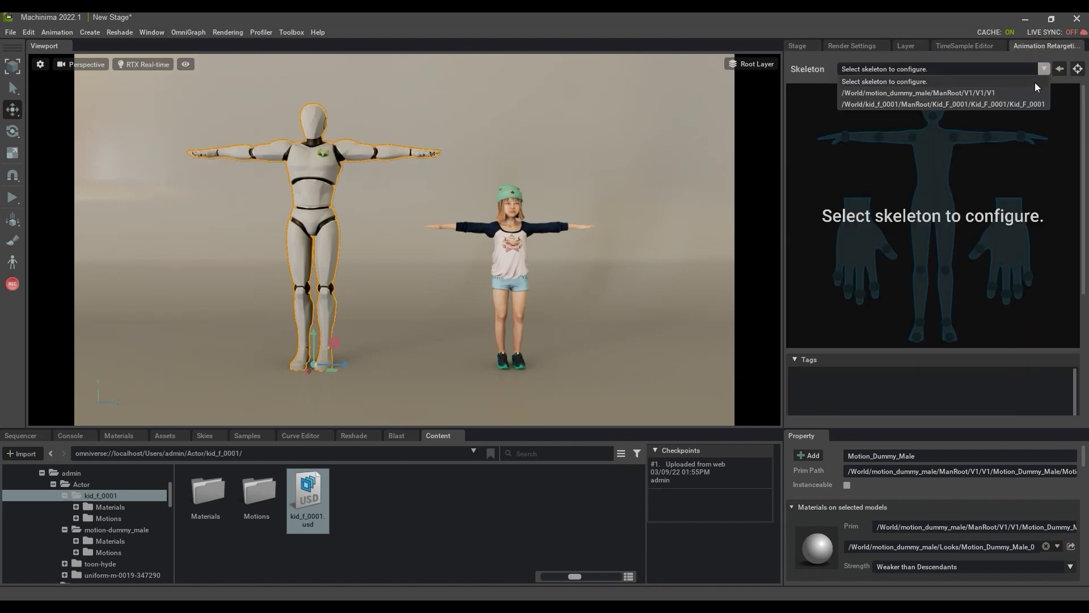
{"action": "left_click", "coordinate": [1009, 93]}
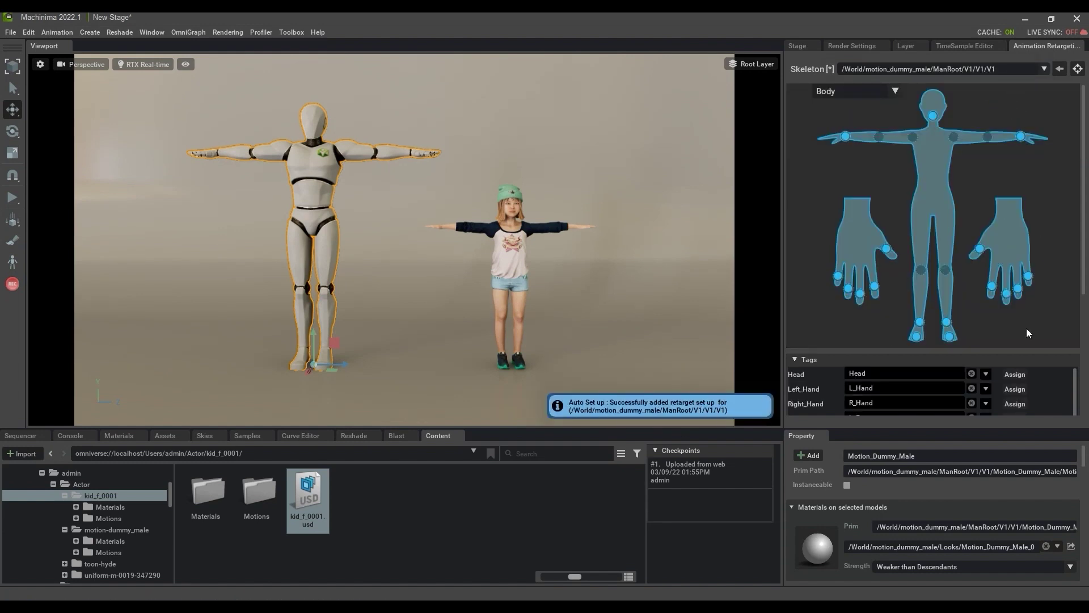
{"action": "scroll", "coordinate": [1076, 393], "scroll_direction": "down", "scroll_amount": 1}
{"action": "left_click_drag", "start_coordinate": [1076, 393], "coordinate": [1074, 364]}
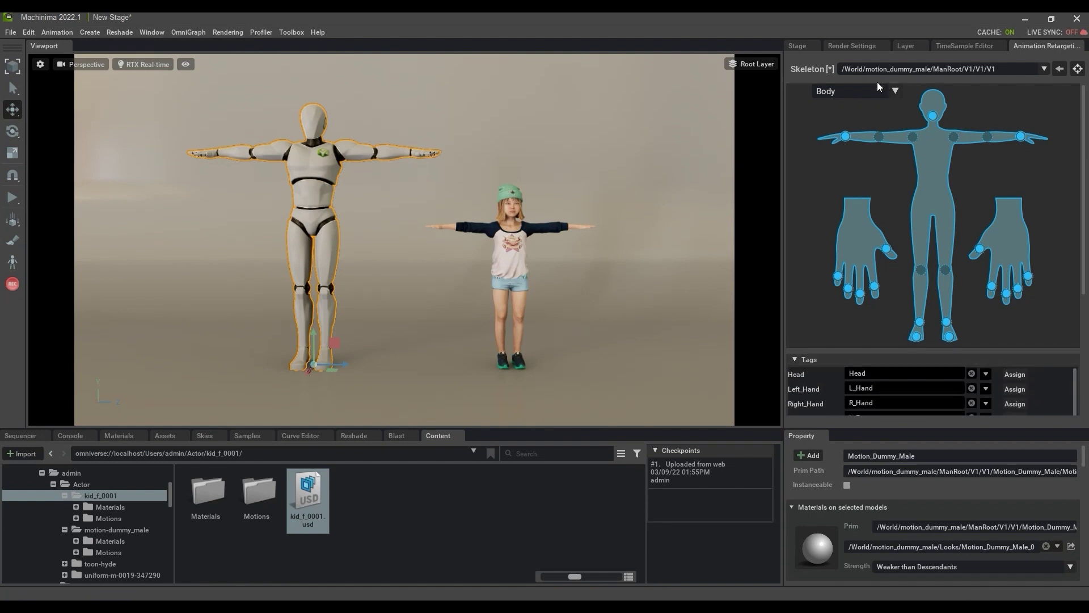
Set up animation retargeting for the kid character by choosing the Kid_F_0001 skeleton under /World/kid_f_0001.
{"action": "left_click", "coordinate": [514, 233]}
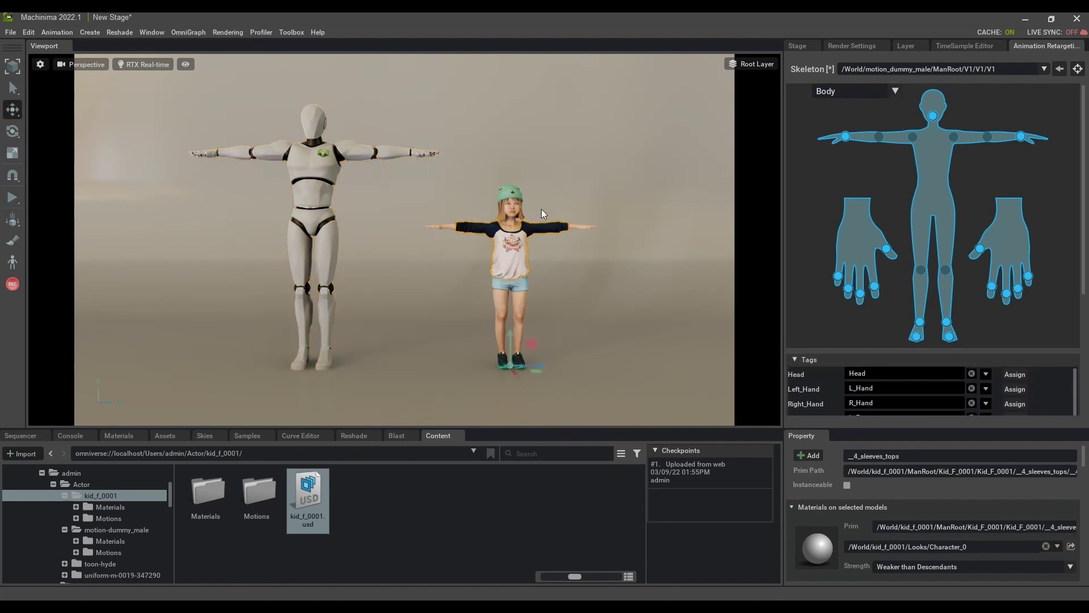
{"action": "left_click", "coordinate": [1042, 70]}
{"action": "left_click", "coordinate": [965, 105]}
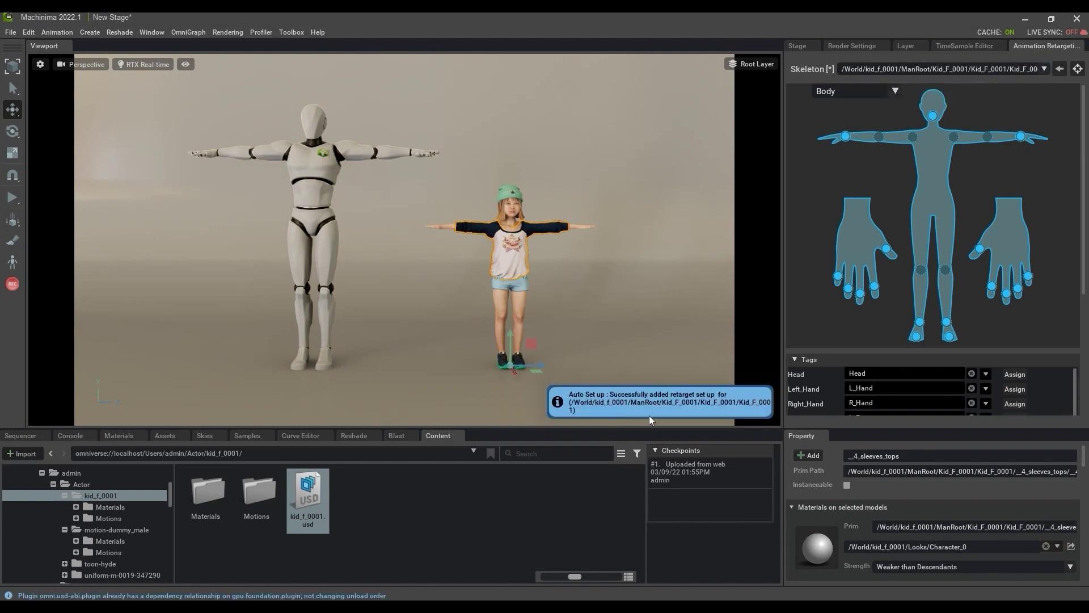
Add the change-pose_251076 motion USD from the Users/admin/Motion folder to the stage under World.
{"action": "left_click", "coordinate": [797, 46]}
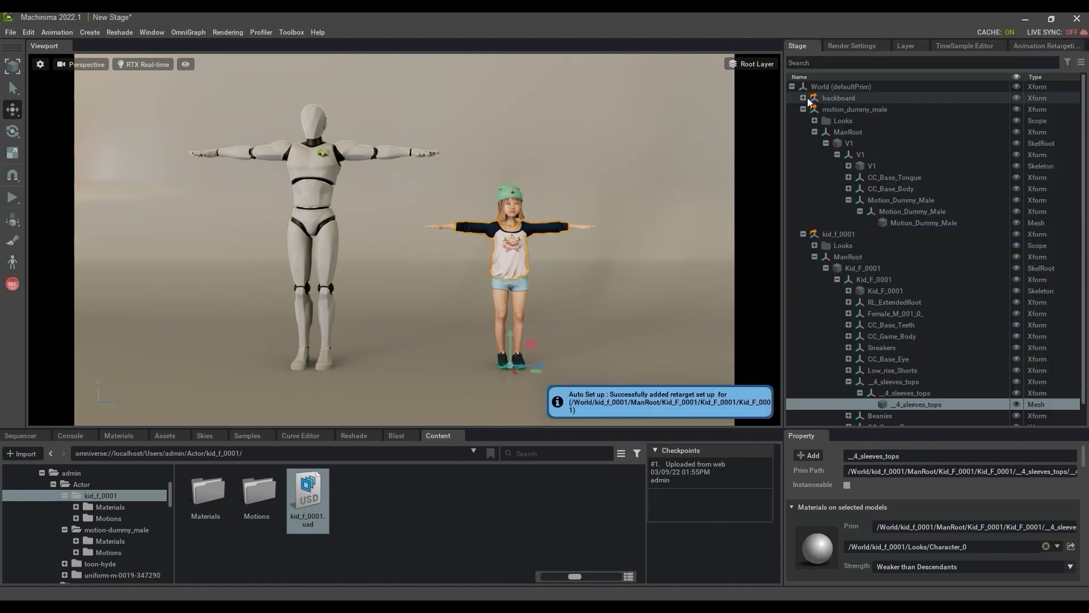
{"action": "left_click", "coordinate": [802, 231]}
{"action": "left_click", "coordinate": [616, 392]}
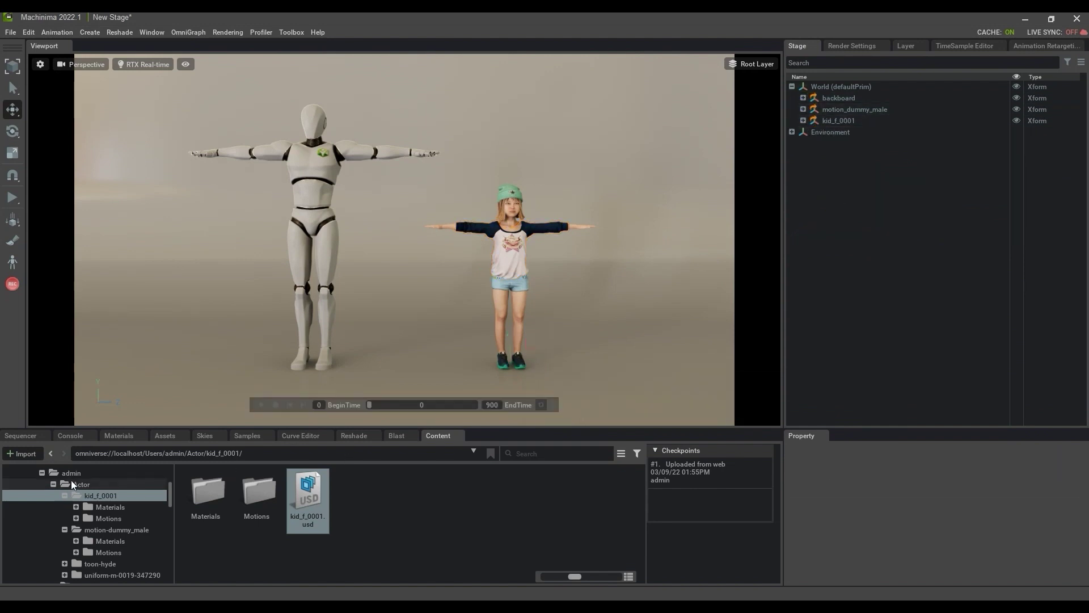
{"action": "double_click", "coordinate": [257, 490]}
{"action": "double_click", "coordinate": [260, 493]}
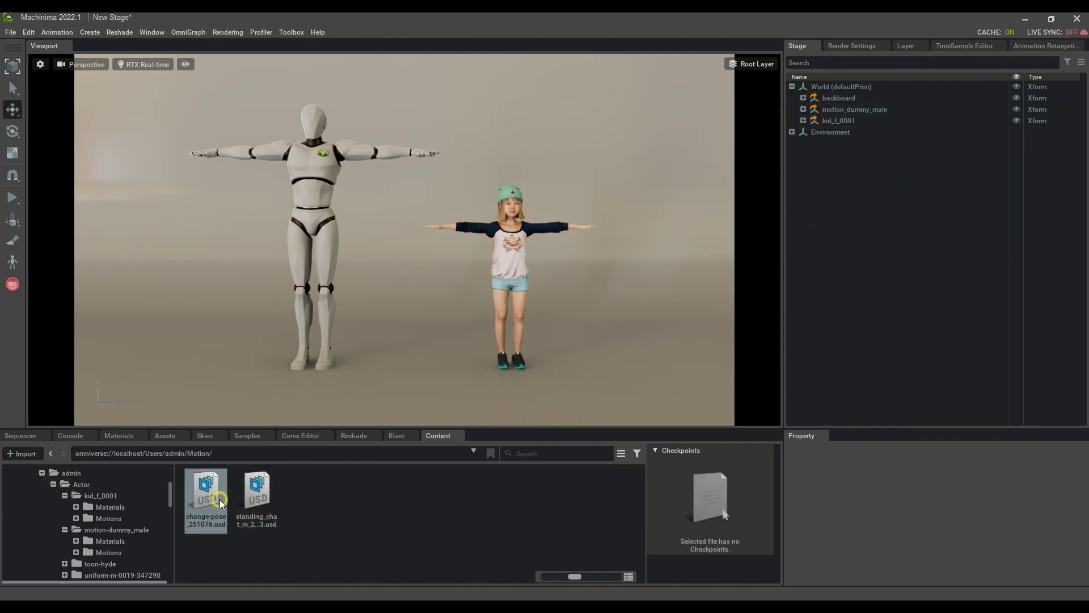
{"action": "left_click", "coordinate": [219, 499]}
{"action": "left_click_drag", "start_coordinate": [213, 500], "coordinate": [840, 138]}
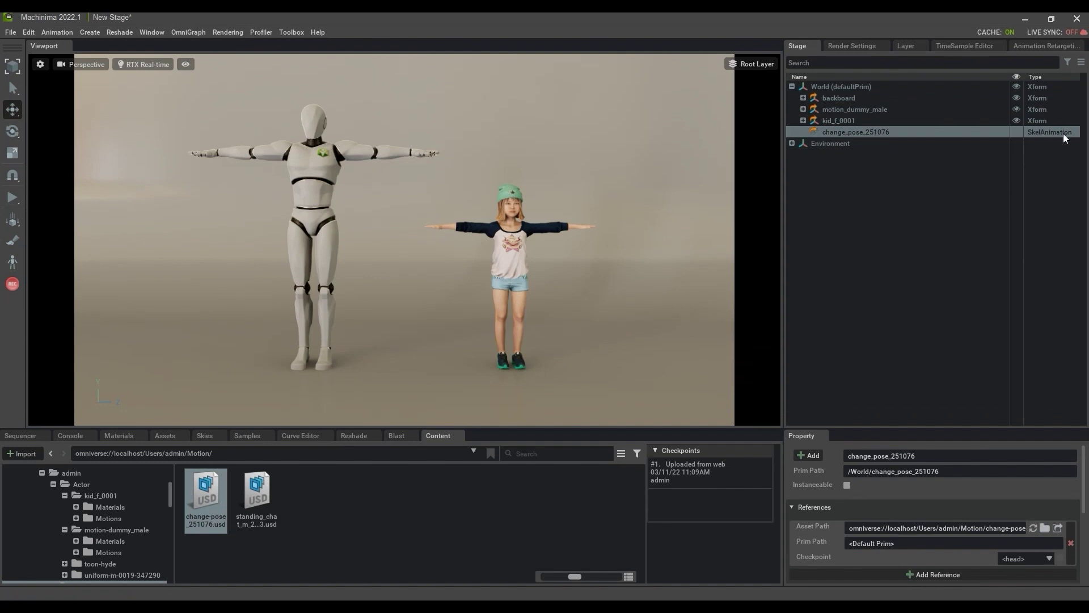
Apply the AnimationSkelBindingAPI to the change_pose_251076 animation prim.
{"action": "right_click", "coordinate": [876, 131]}
{"action": "mouse_move", "coordinate": [898, 170]}
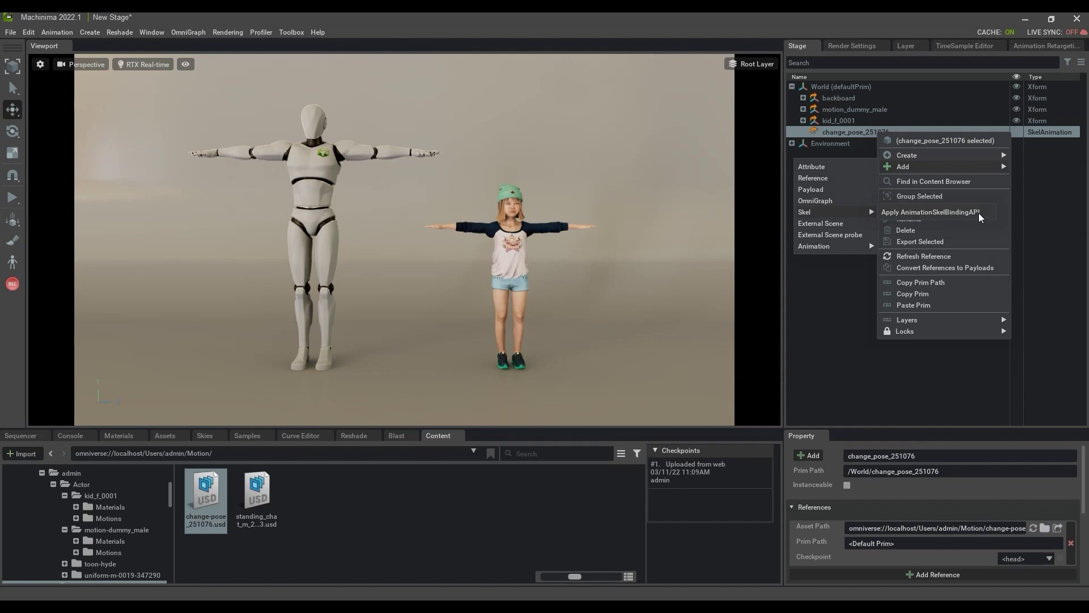
{"action": "left_click", "coordinate": [958, 212]}
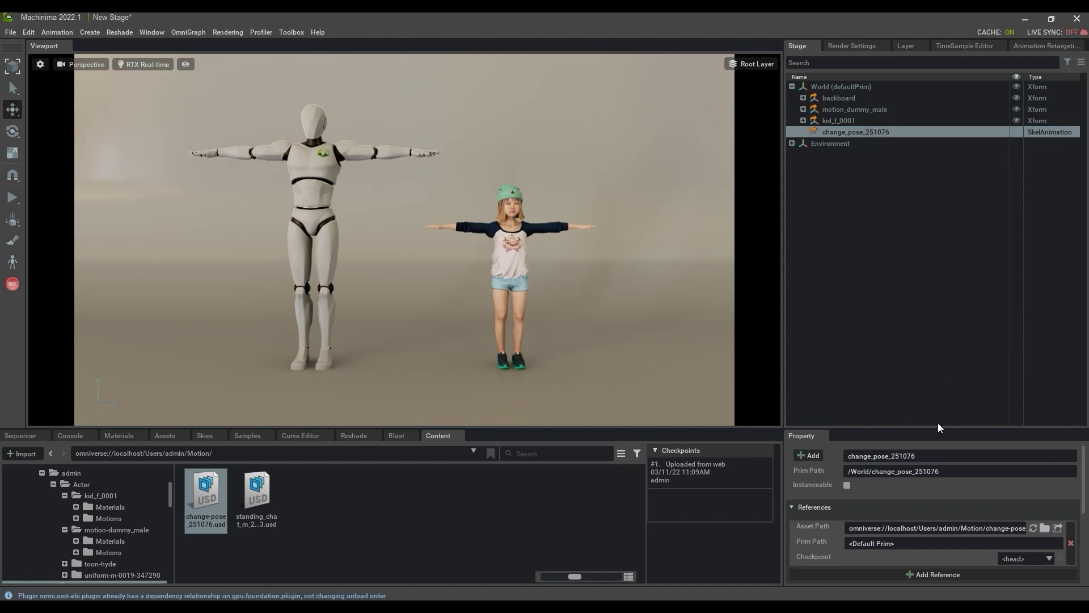
Bind the V1 skeleton of motion_dummy_male as the source skeleton of the change_pose_251076 animation.
{"action": "left_click_drag", "start_coordinate": [937, 430], "coordinate": [933, 331]}
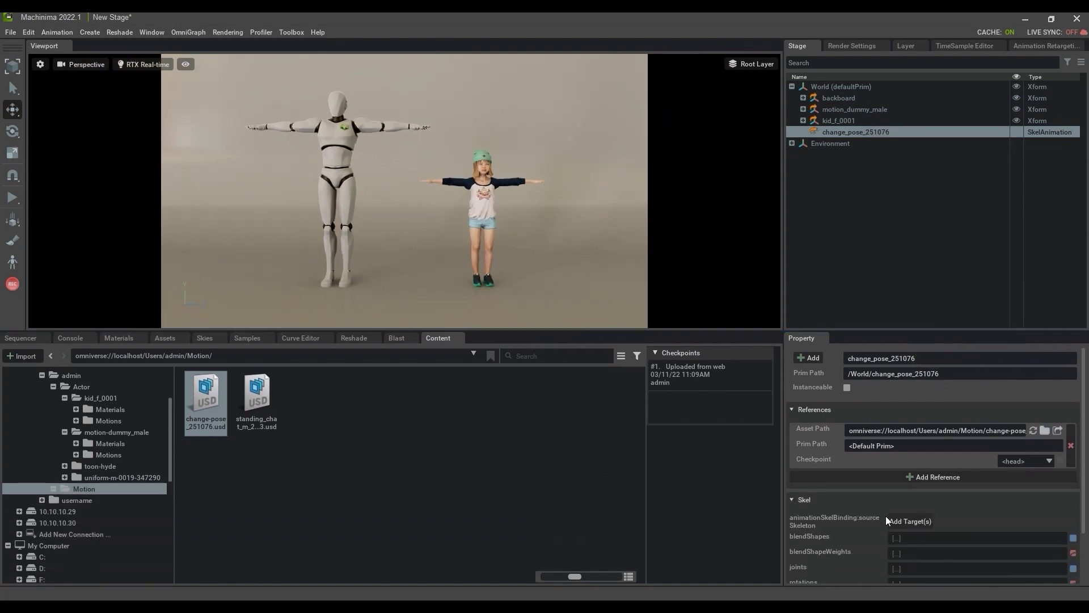
{"action": "scroll", "coordinate": [886, 515], "scroll_direction": "down", "scroll_amount": 1}
{"action": "scroll", "coordinate": [886, 515], "scroll_direction": "down", "scroll_amount": 1}
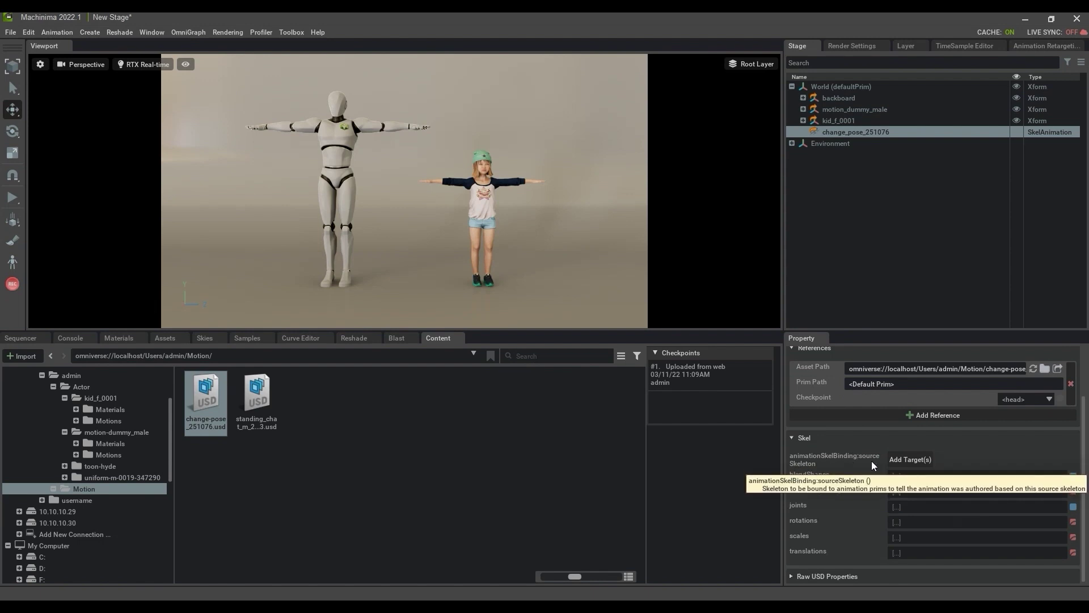
{"action": "left_click", "coordinate": [910, 460]}
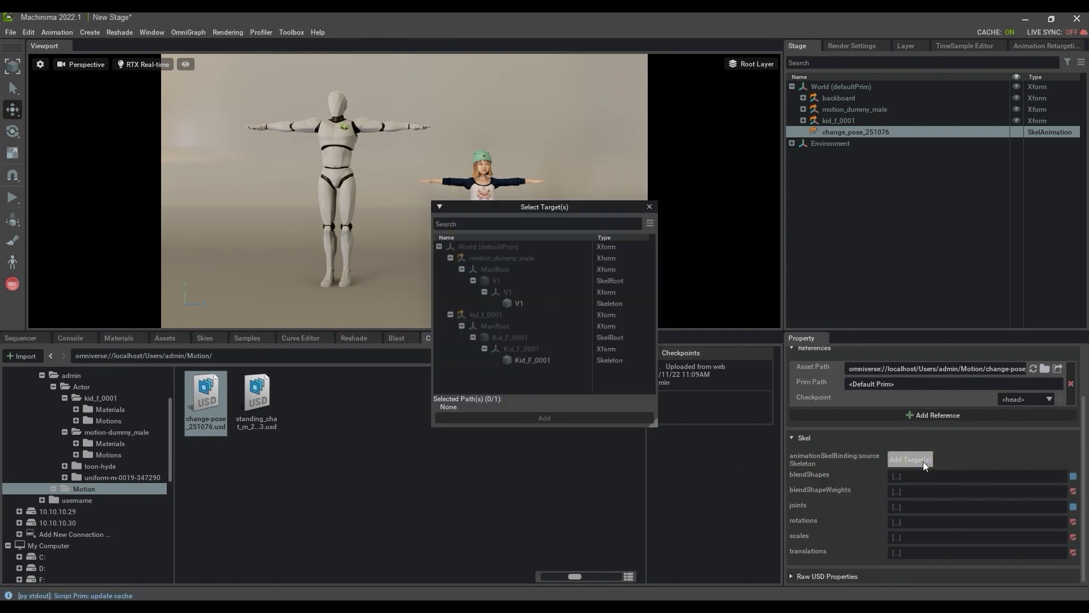
{"action": "left_click", "coordinate": [530, 304]}
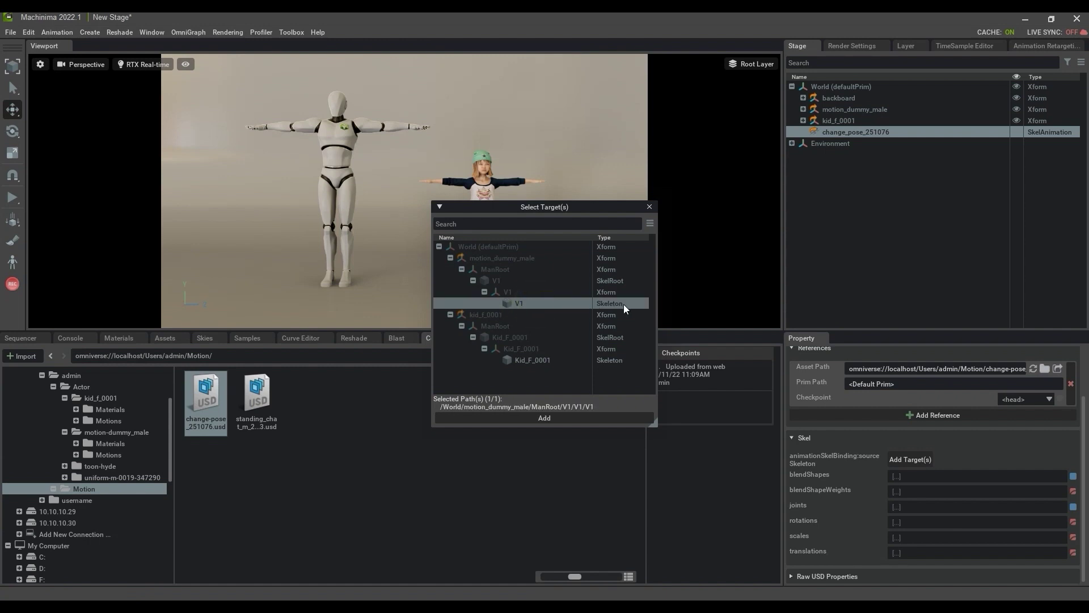
{"action": "left_click", "coordinate": [573, 418]}
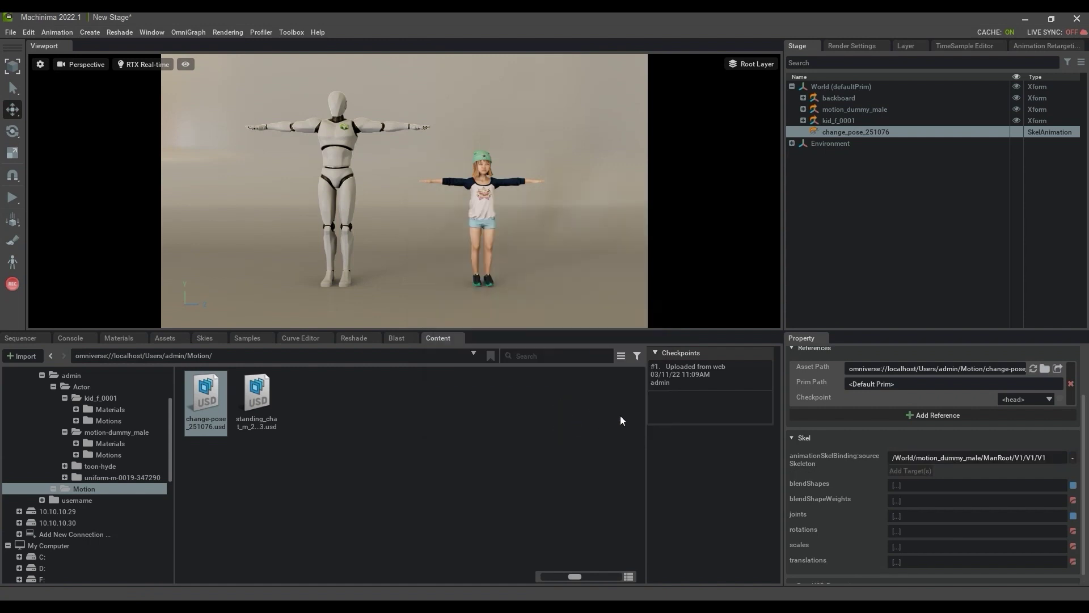
Apply the change_pose_251076 animation to the male dummy in the viewport and play it back.
{"action": "left_click_drag", "start_coordinate": [749, 329], "coordinate": [750, 478]}
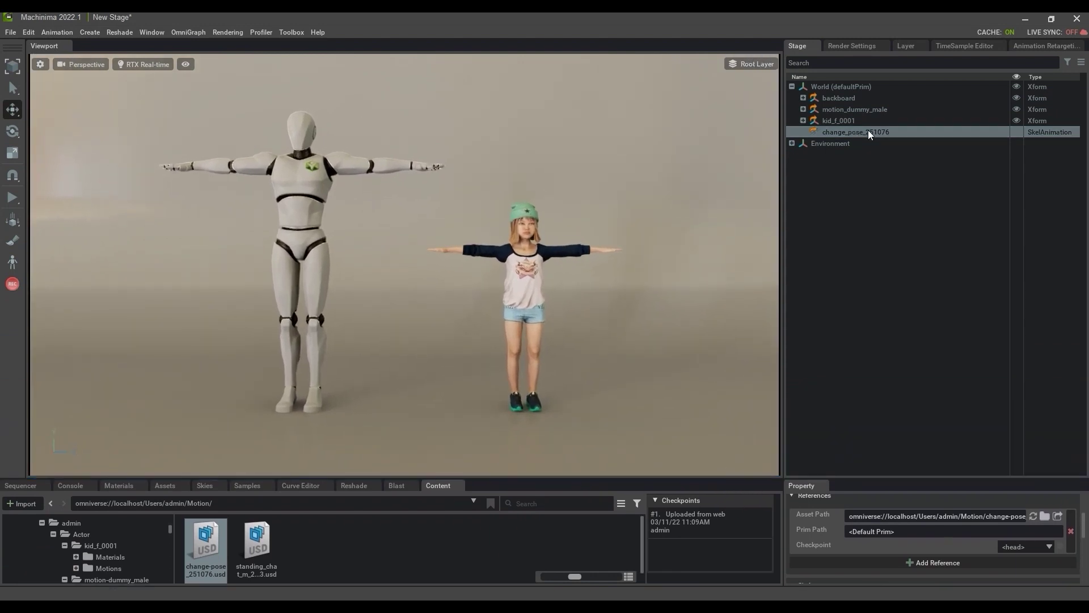
{"action": "left_click_drag", "start_coordinate": [868, 132], "coordinate": [307, 200]}
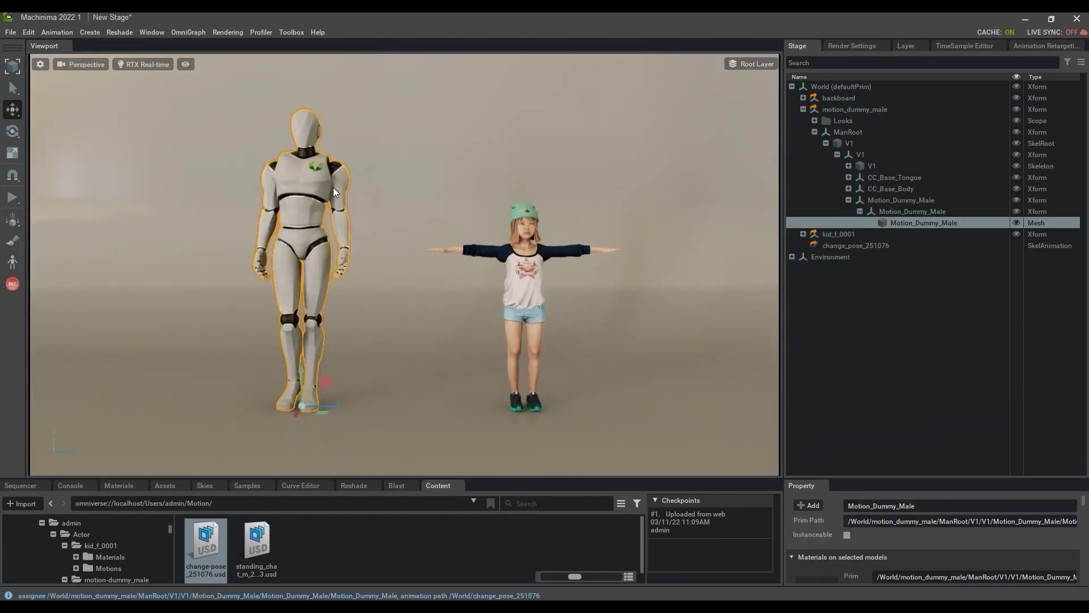
{"action": "mouse_move", "coordinate": [322, 470]}
{"action": "left_click", "coordinate": [258, 455]}
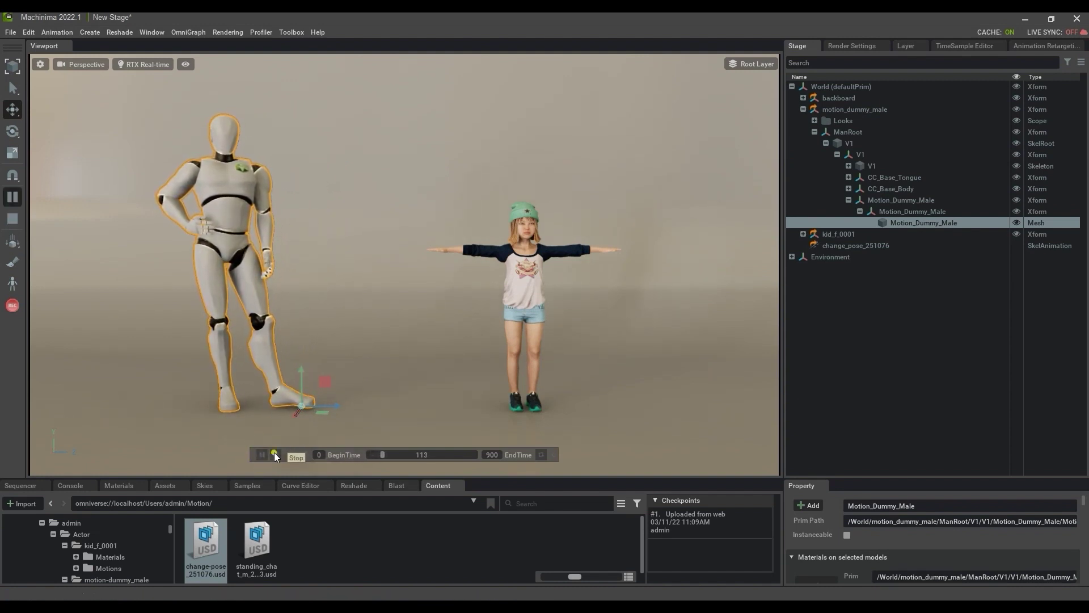
{"action": "left_click", "coordinate": [275, 455]}
Apply the change_pose_251076 animation to the kid_f_0001 character in the viewport and play it back.
{"action": "left_click", "coordinate": [877, 245]}
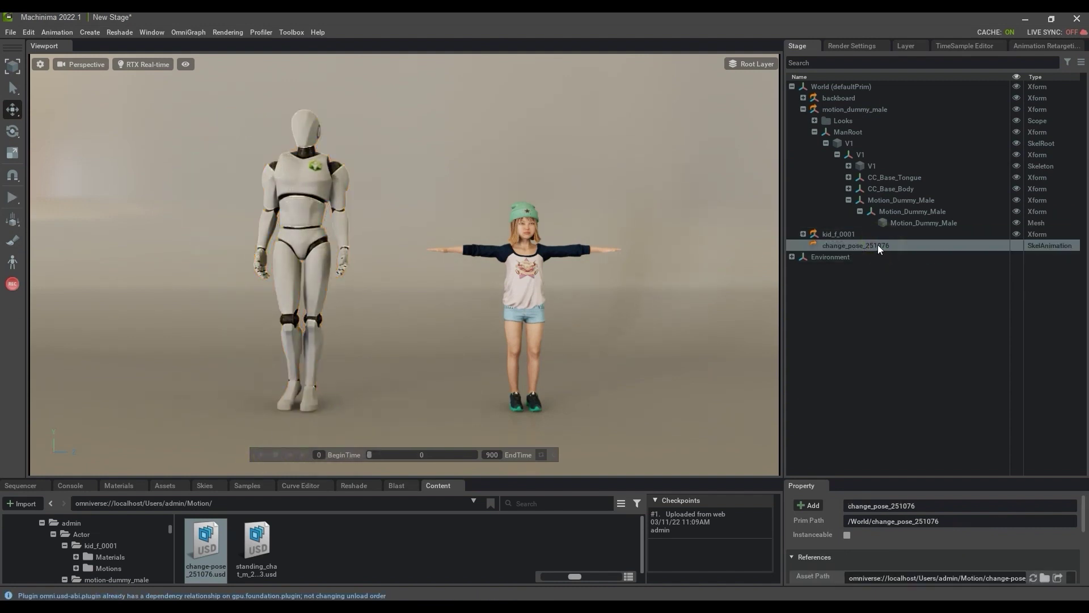
{"action": "left_click_drag", "start_coordinate": [877, 245], "coordinate": [526, 268]}
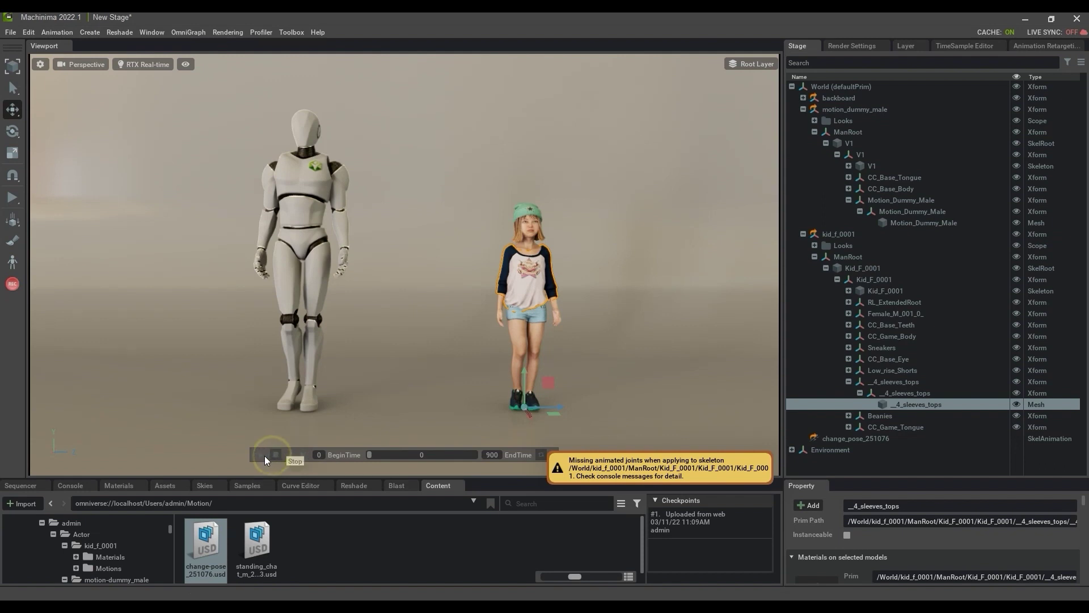
{"action": "left_click", "coordinate": [261, 455]}
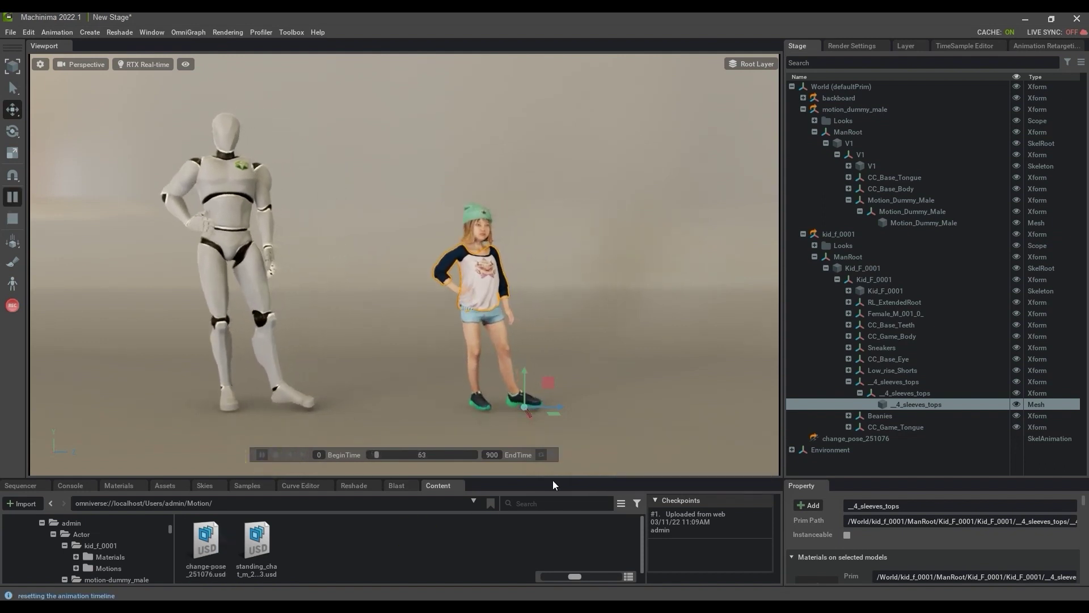
{"action": "left_click", "coordinate": [872, 464]}
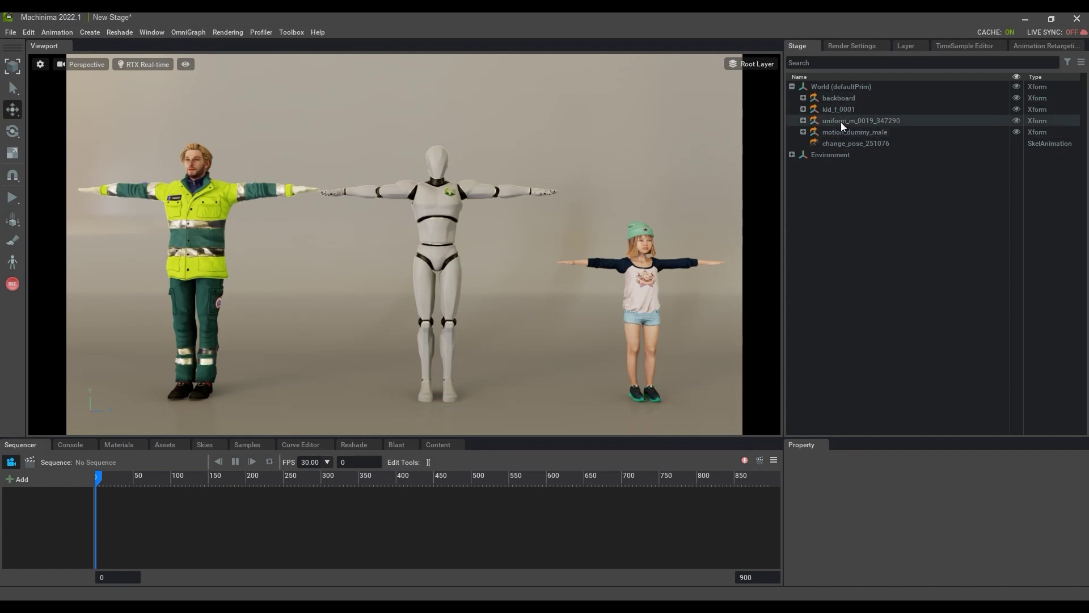
Add motion_dummy_male, kid_f_0001 and uniform_m_0019_347290 from the stage as separate tracks in the Sequencer.
{"action": "left_click_drag", "start_coordinate": [851, 131], "coordinate": [341, 498]}
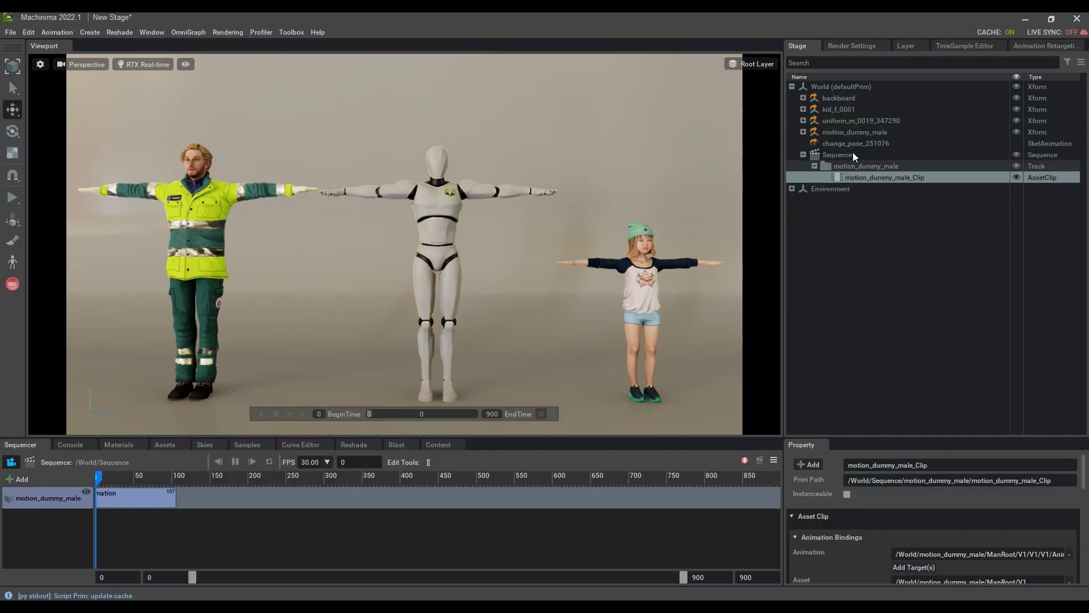
{"action": "left_click_drag", "start_coordinate": [839, 109], "coordinate": [51, 521]}
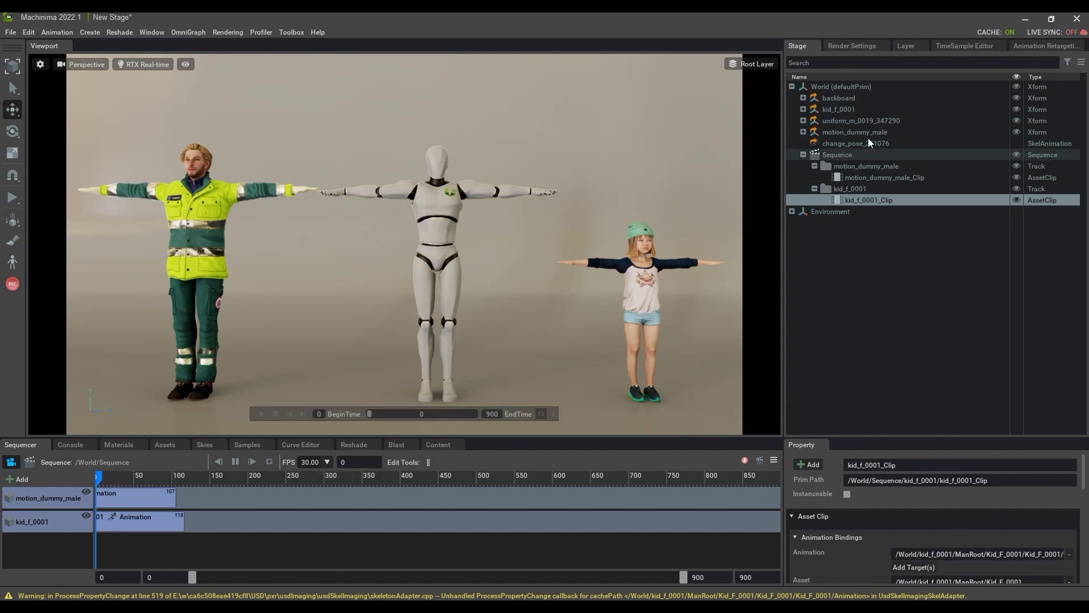
{"action": "left_click_drag", "start_coordinate": [857, 119], "coordinate": [37, 552]}
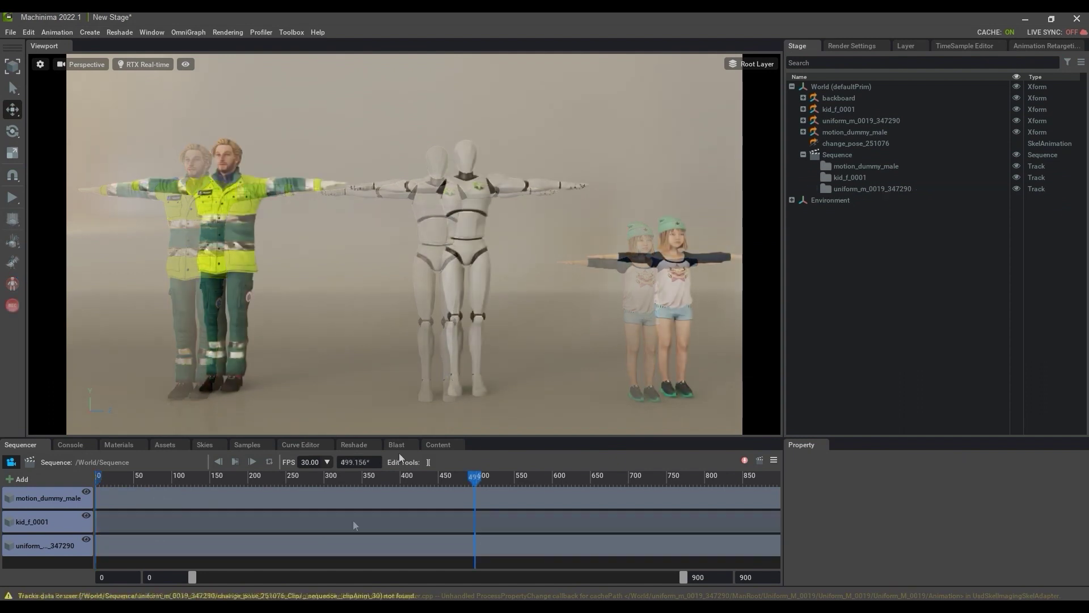
Add the standing_chat_m_270753 motion from the Motion folder to the stage and give it an animation skeleton binding.
{"action": "left_click", "coordinate": [438, 445]}
{"action": "left_click_drag", "start_coordinate": [257, 502], "coordinate": [832, 106]}
{"action": "right_click", "coordinate": [871, 202]}
{"action": "mouse_move", "coordinate": [897, 237]}
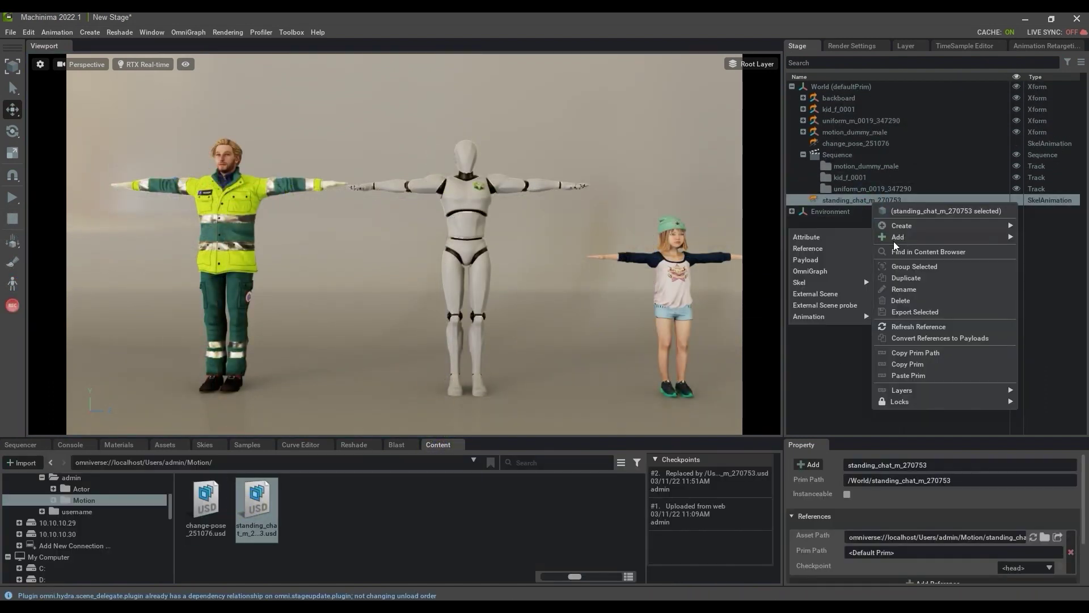
{"action": "left_click", "coordinate": [883, 284]}
Assign the source skeleton target for the standing_chat_m_270753 animation's skeleton binding.
{"action": "scroll", "coordinate": [885, 514], "scroll_direction": "down", "scroll_amount": 3}
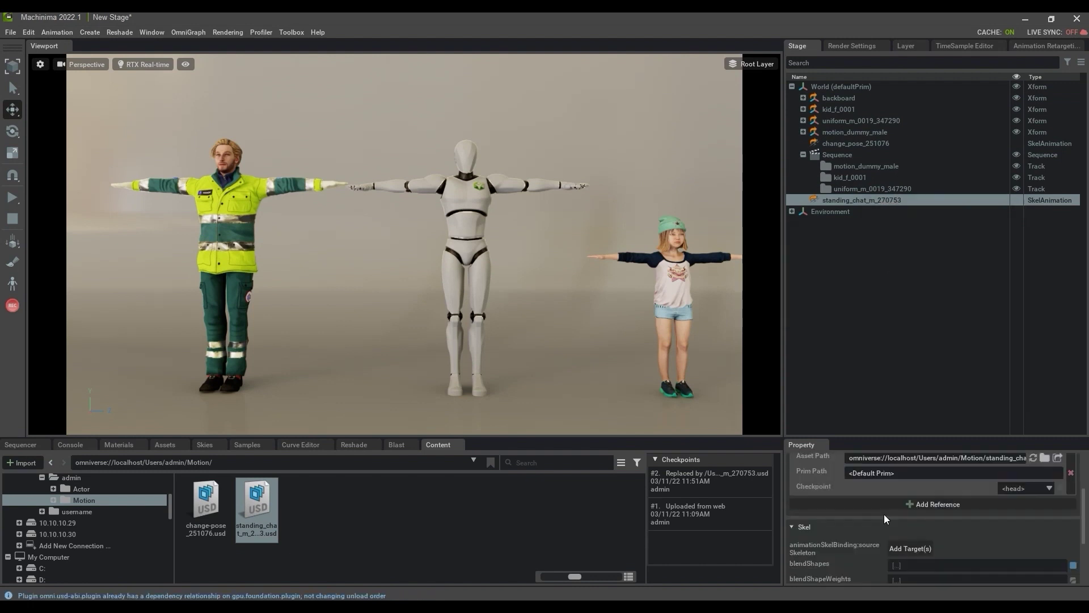
{"action": "left_click", "coordinate": [918, 512]}
{"action": "scroll", "coordinate": [542, 357], "scroll_direction": "down", "scroll_amount": 2}
{"action": "left_click", "coordinate": [515, 384]}
{"action": "left_click", "coordinate": [554, 415]}
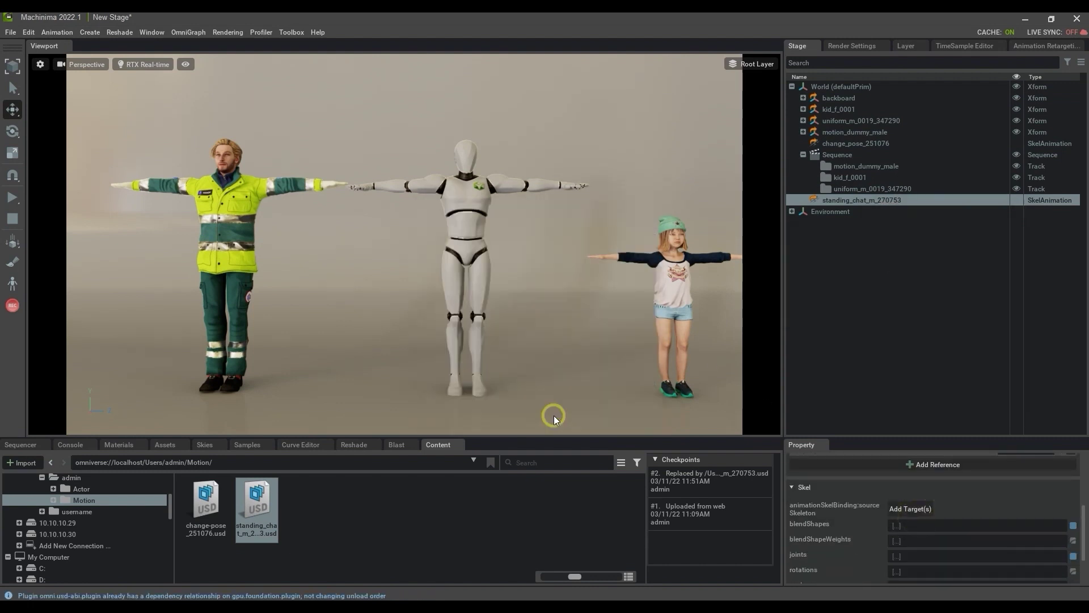
Place the standing_chat_m_270753 animation on the motion_dummy_male and uniform_m_0019_347290 Sequencer tracks and play the sequence.
{"action": "left_click", "coordinate": [23, 444]}
{"action": "left_click_drag", "start_coordinate": [838, 200], "coordinate": [113, 498]}
{"action": "left_click_drag", "start_coordinate": [851, 214], "coordinate": [116, 541]}
{"action": "key", "text": "space"}
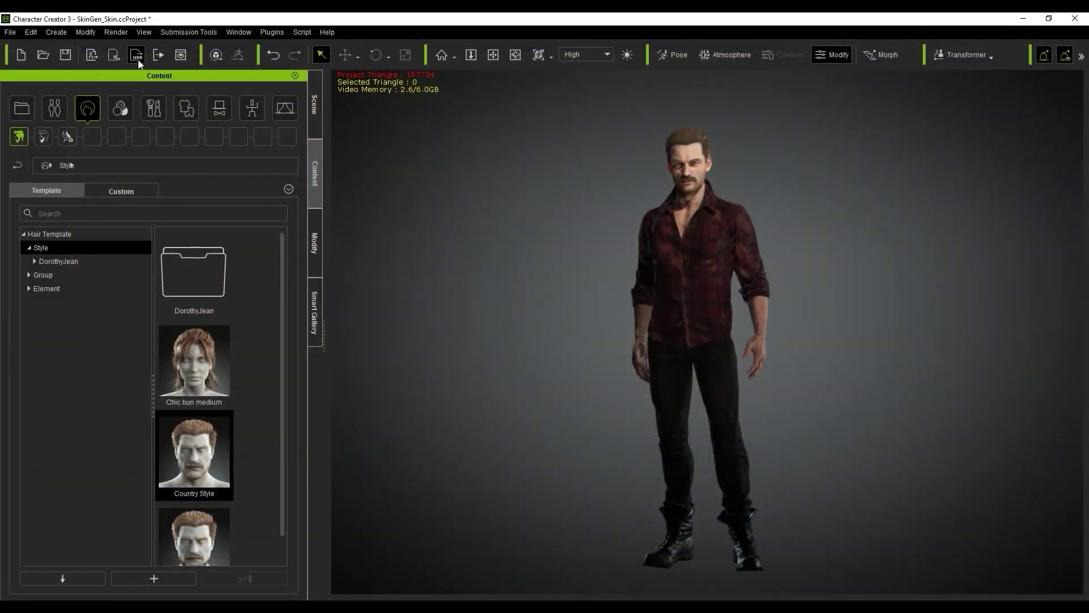
In Character Creator 3, export the Caleb character to USD for Omniverse with the RTX Path-Traced render mode and current pose.
{"action": "left_click", "coordinate": [138, 58]}
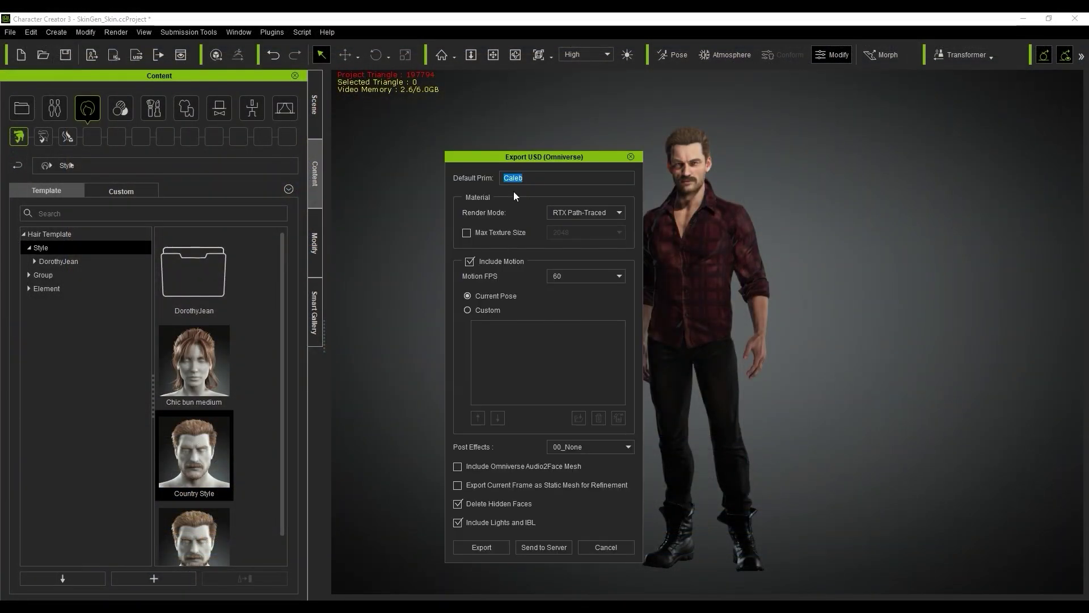
{"action": "left_click", "coordinate": [498, 545]}
{"action": "left_click", "coordinate": [694, 474]}
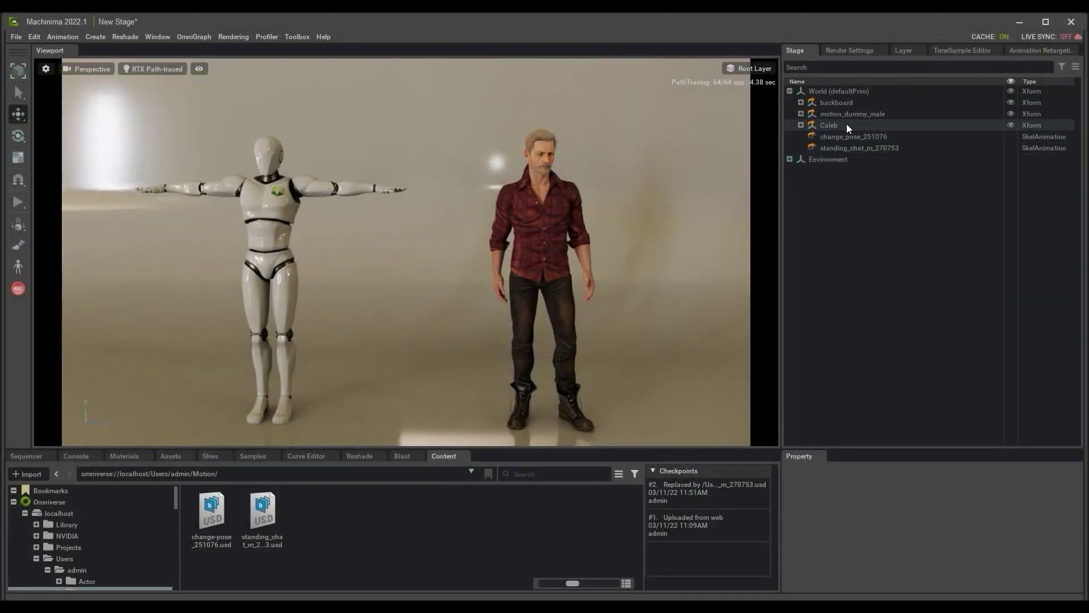
In Machinima, load Caleb's CC3__Caleb skeleton into Animation Retargeting to check its joint mapping.
{"action": "left_click", "coordinate": [846, 125]}
{"action": "left_click", "coordinate": [1034, 50]}
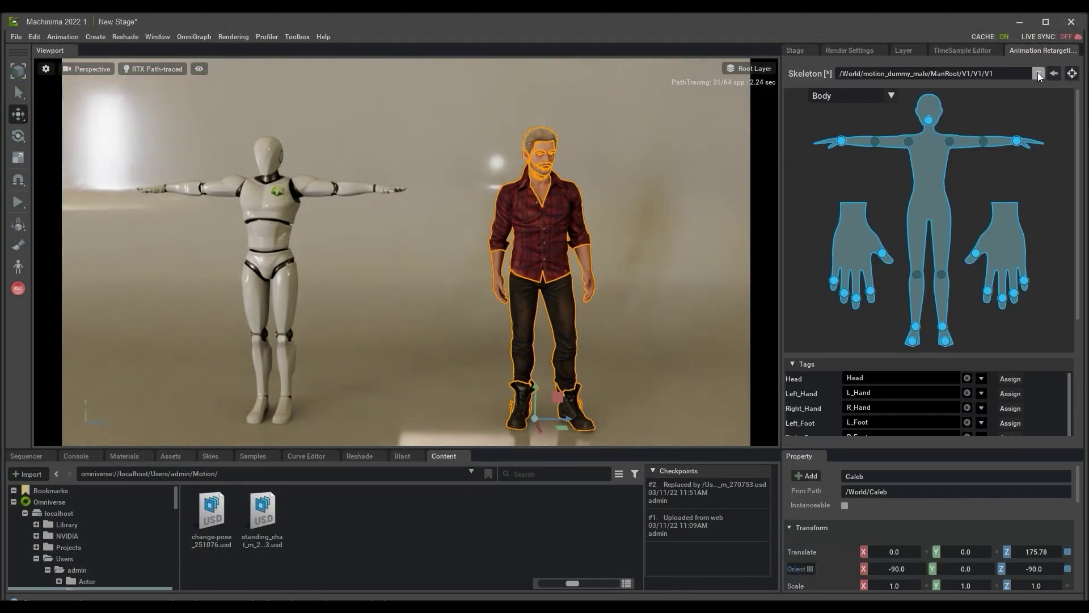
{"action": "left_click", "coordinate": [1037, 73]}
{"action": "left_click", "coordinate": [998, 107]}
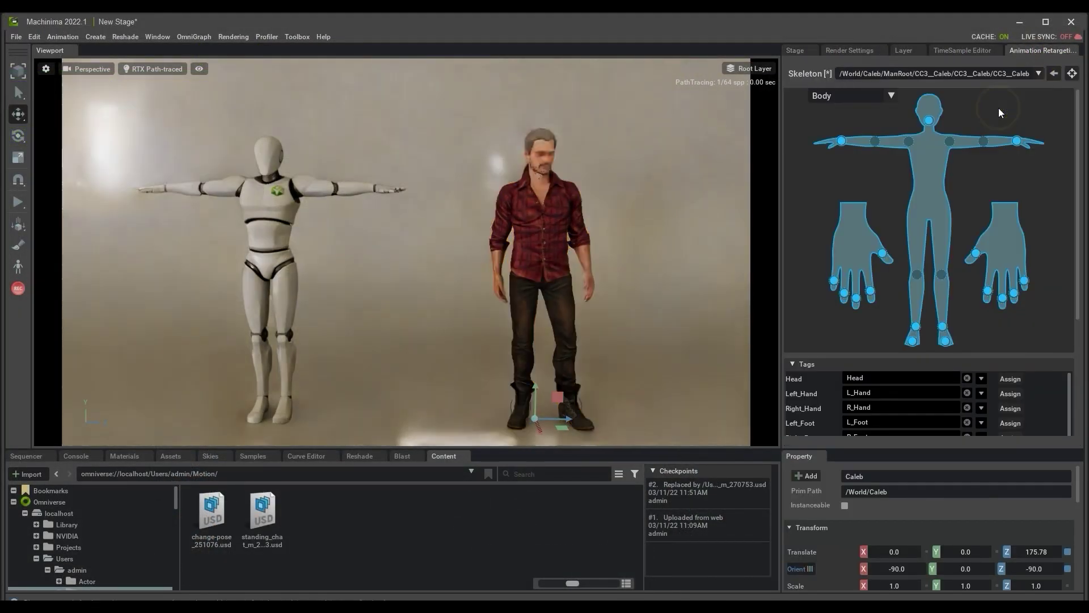
Apply the standing_chat_m_270753 animation to the male dummy in the viewport.
{"action": "left_click", "coordinate": [793, 51]}
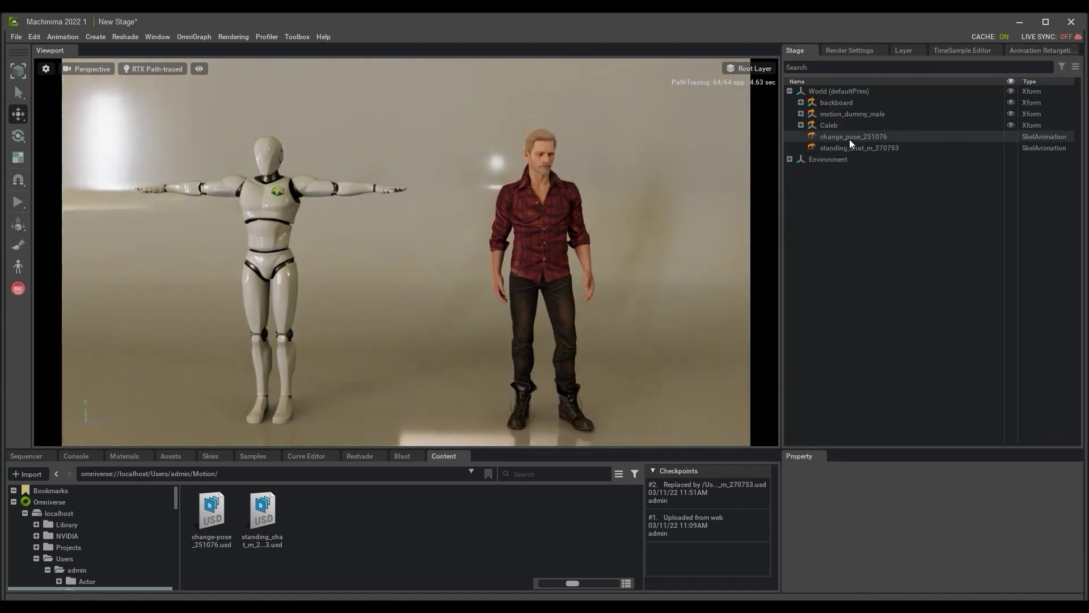
{"action": "left_click", "coordinate": [856, 147]}
{"action": "left_click_drag", "start_coordinate": [856, 148], "coordinate": [291, 244]}
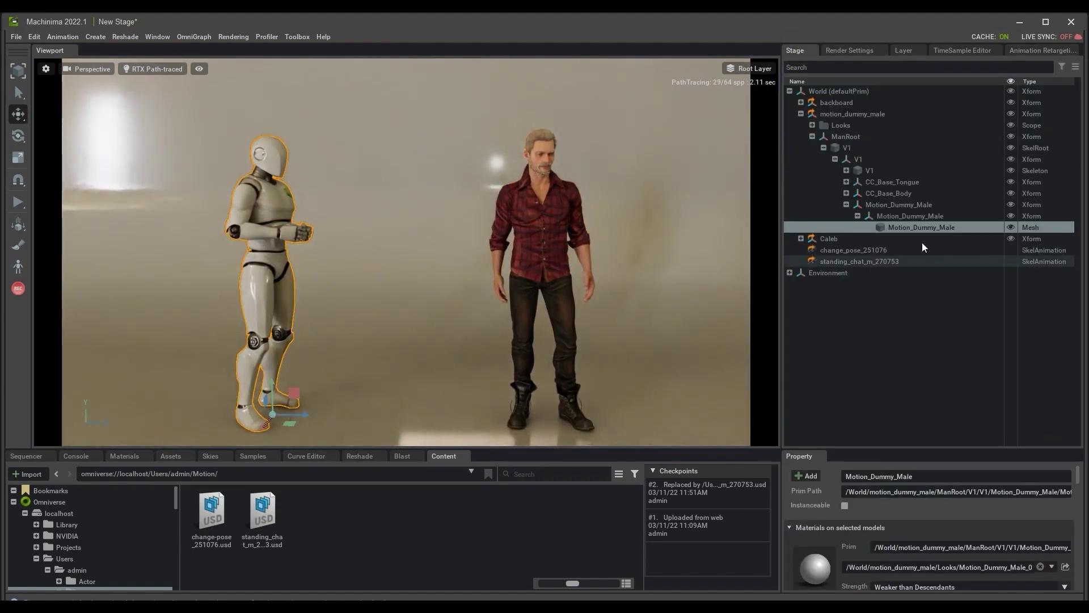
Apply the standing_chat_m_270753 animation to the Caleb character, then play it back and view both characters from another angle.
{"action": "left_click", "coordinate": [863, 261]}
{"action": "key", "text": "space"}
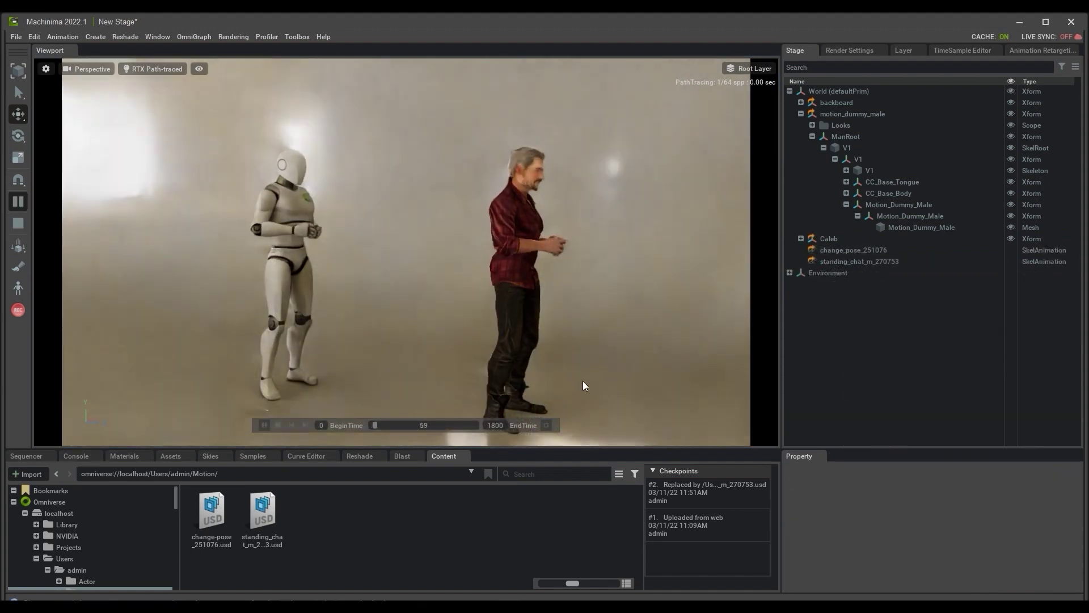
{"action": "left_click_drag", "start_coordinate": [539, 376], "coordinate": [501, 373], "text": "alt"}
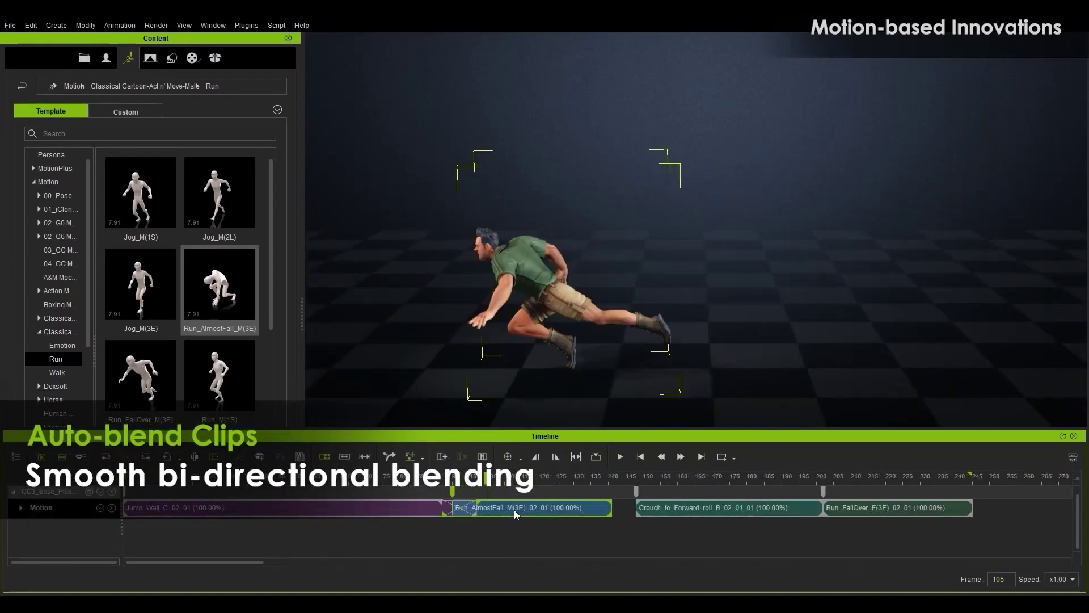
In iClone, move the Crouch_to_Forward_roll_B_02_01 motion clip earlier to meet the end of the Run_AlmostFall_M(3E)_02_01 clip.
{"action": "left_click_drag", "start_coordinate": [655, 507], "coordinate": [634, 482]}
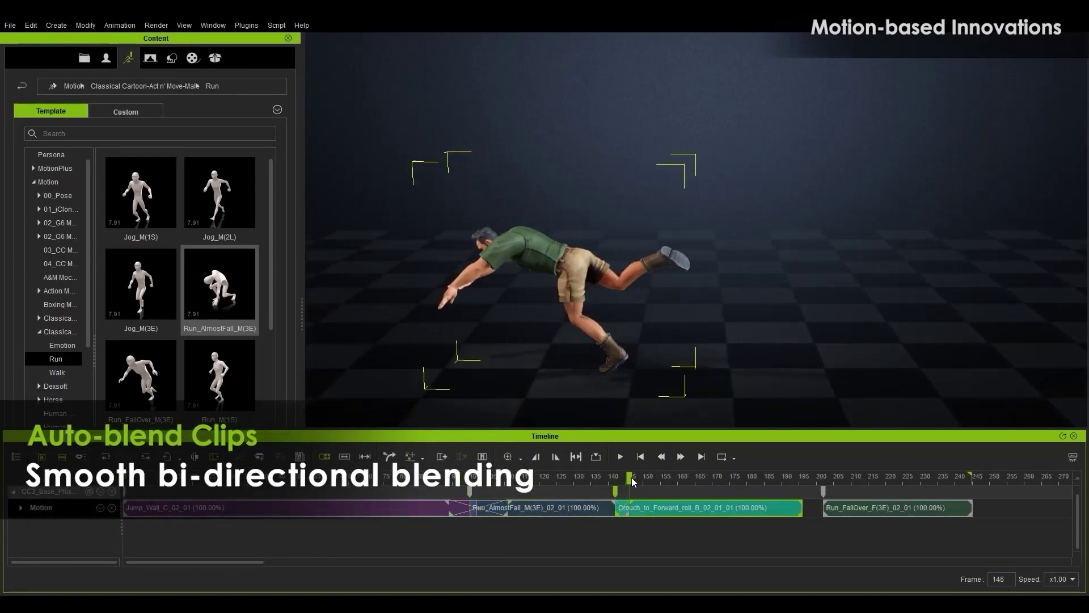